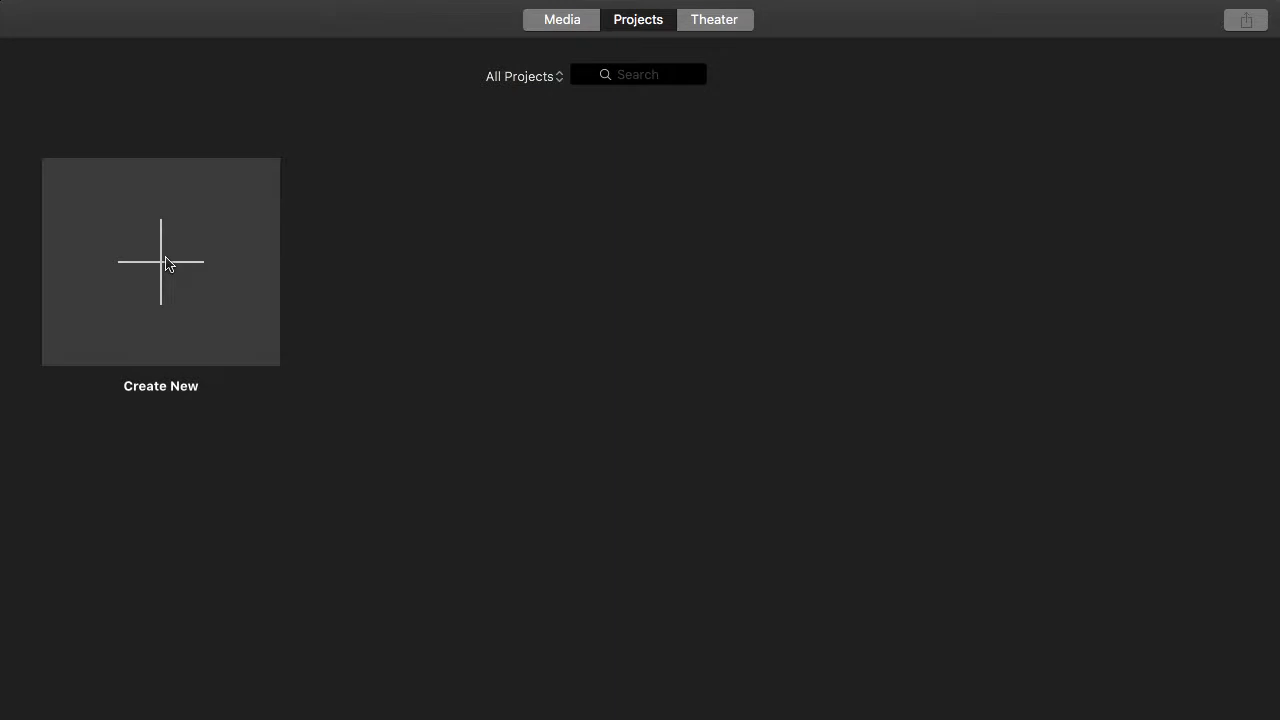
Step: Create a new movie project in the iMovie Library
{"action": "left_click", "coordinate": [164, 272]}
{"action": "left_click", "coordinate": [146, 356]}
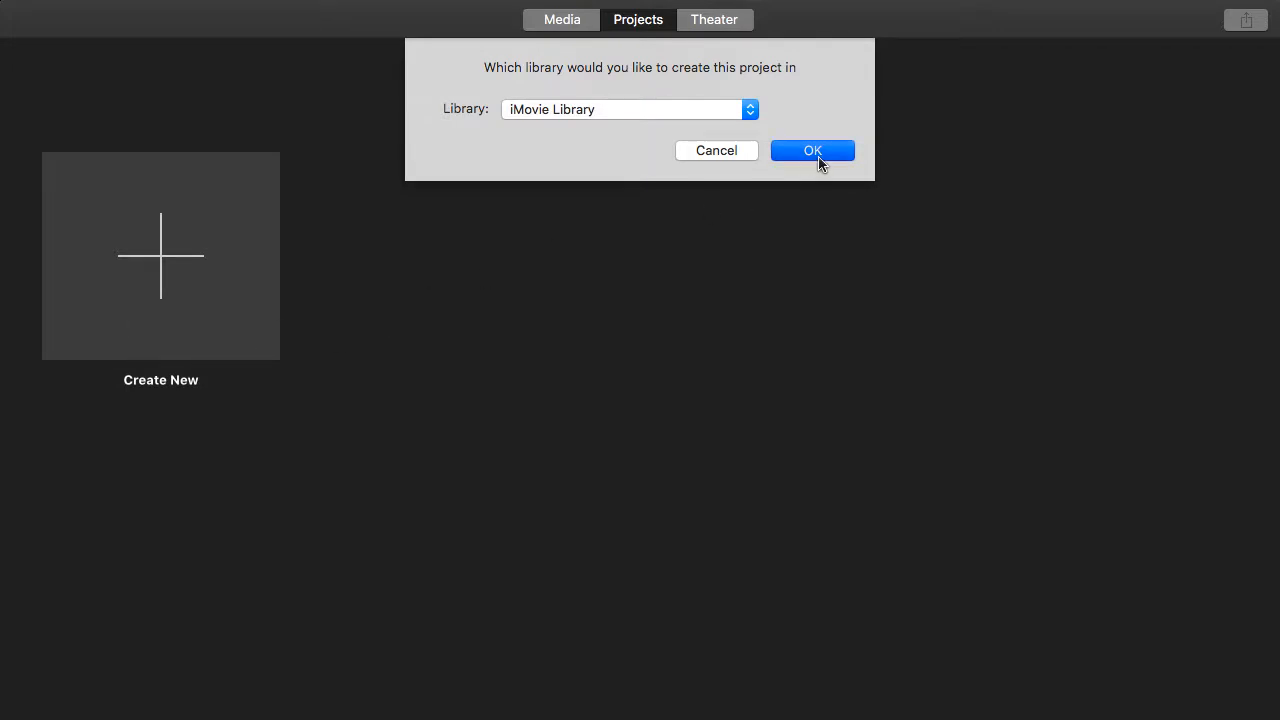
{"action": "left_click", "coordinate": [816, 156]}
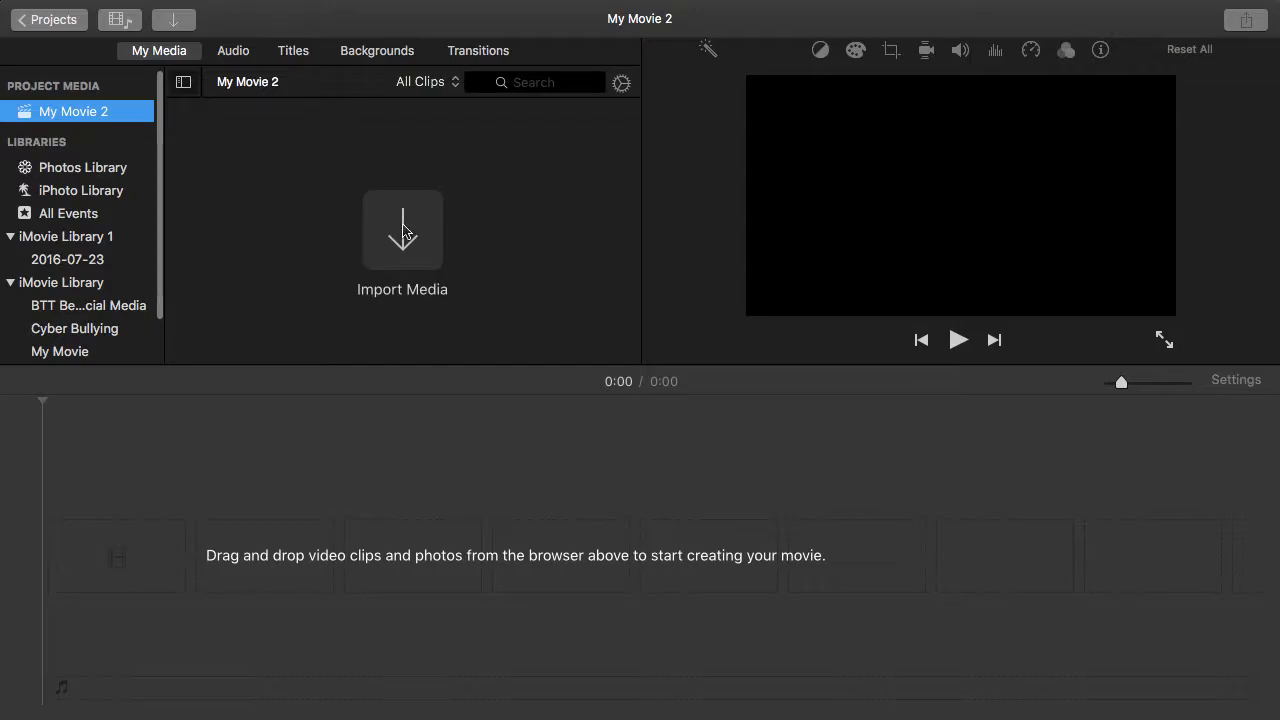
Step: Import all four Steve Jobs files and Voiceover Audio.m4a from the Desktop into the project media
{"action": "left_click", "coordinate": [403, 232]}
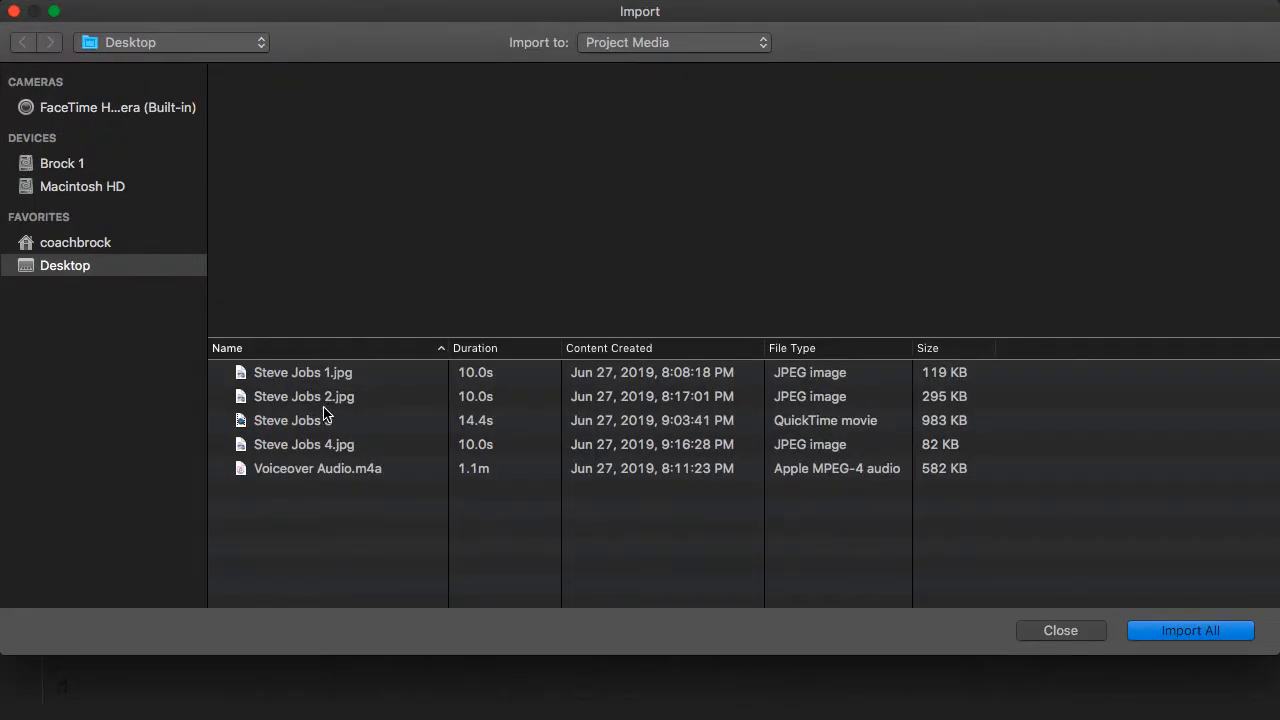
{"action": "left_click", "coordinate": [326, 381]}
{"action": "left_click", "coordinate": [358, 477], "text": "shift"}
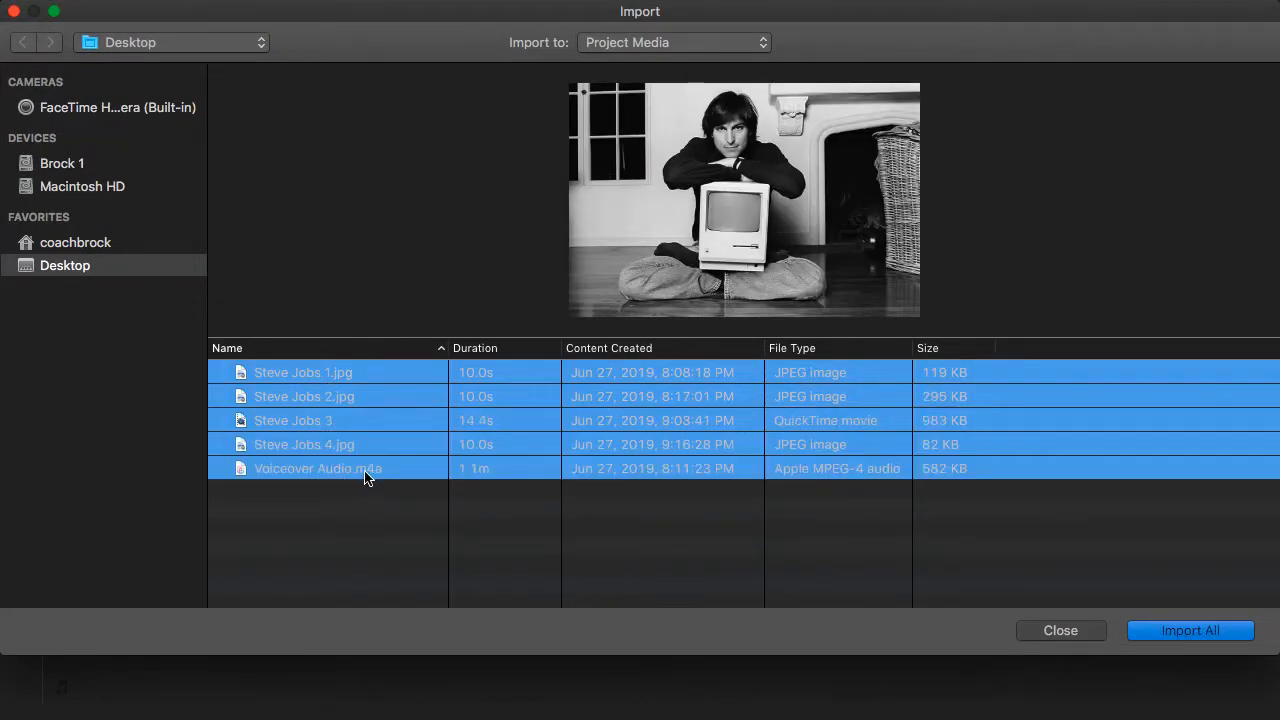
{"action": "left_click", "coordinate": [1163, 632]}
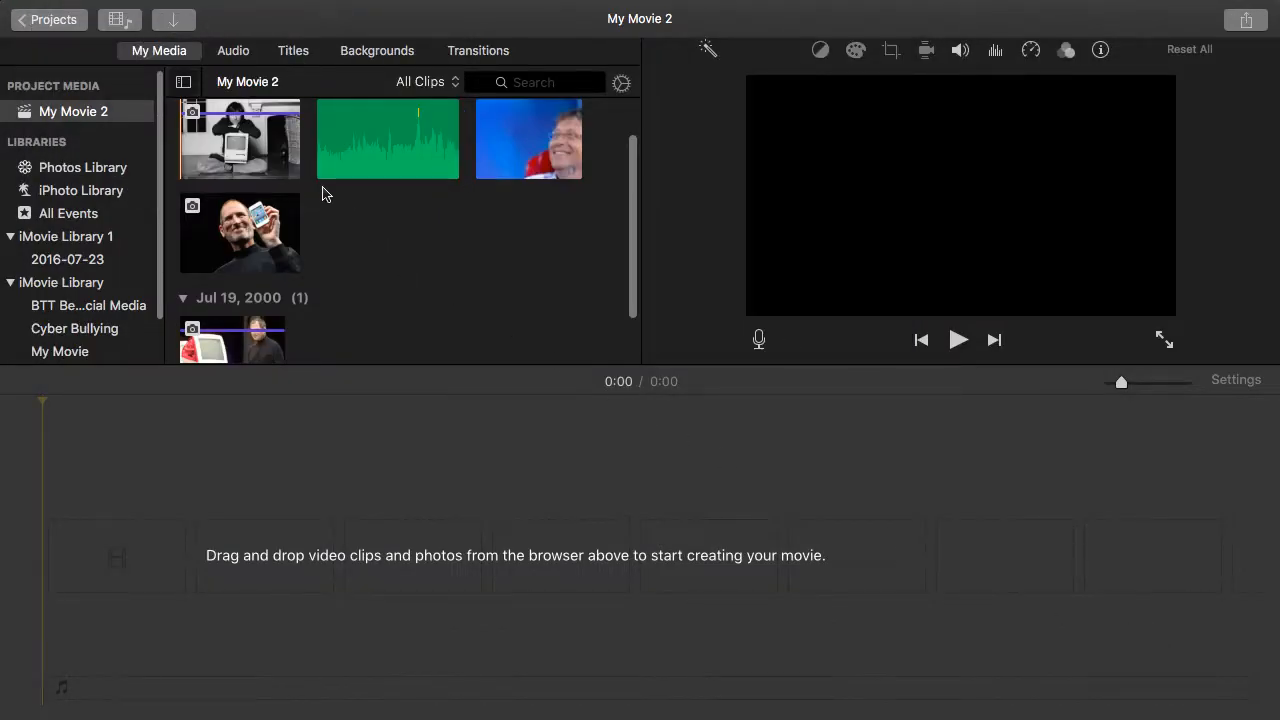
Step: Display the volume controls for the imported video clip and mark the clip as rejected
{"action": "left_click", "coordinate": [526, 162]}
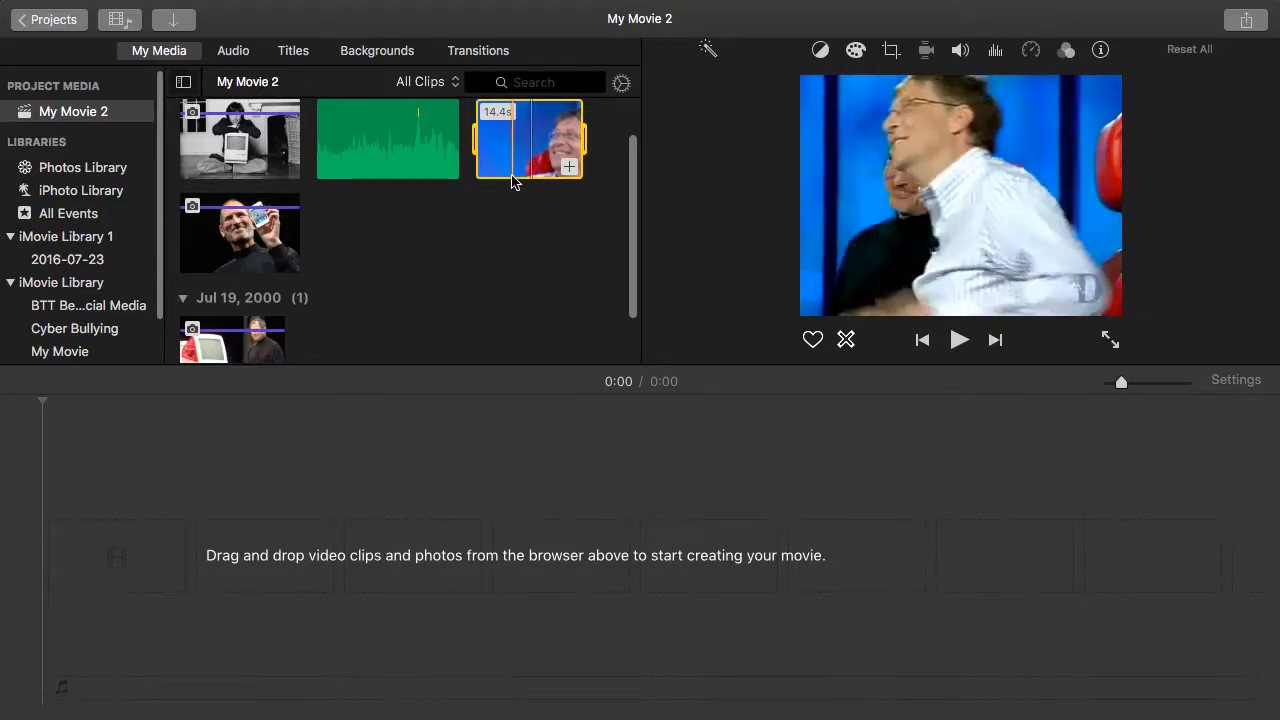
{"action": "scroll", "coordinate": [527, 183], "scroll_direction": "up", "scroll_amount": 1}
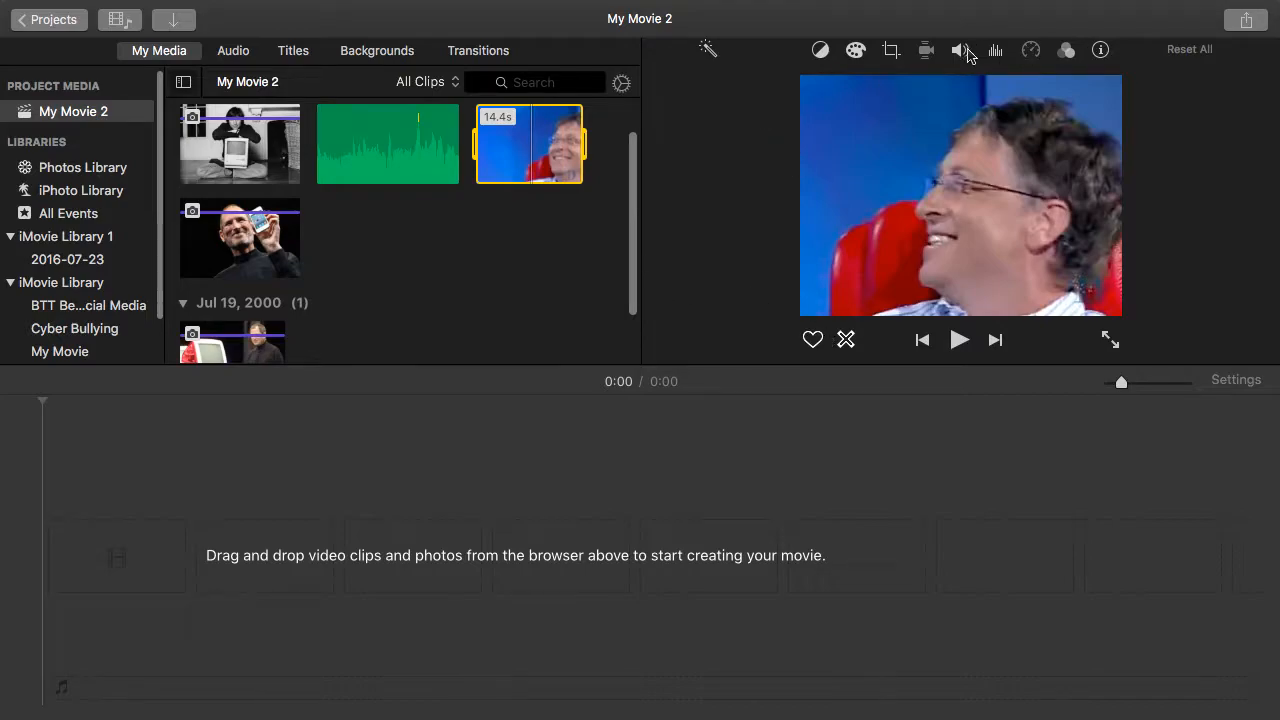
{"action": "left_click", "coordinate": [960, 51]}
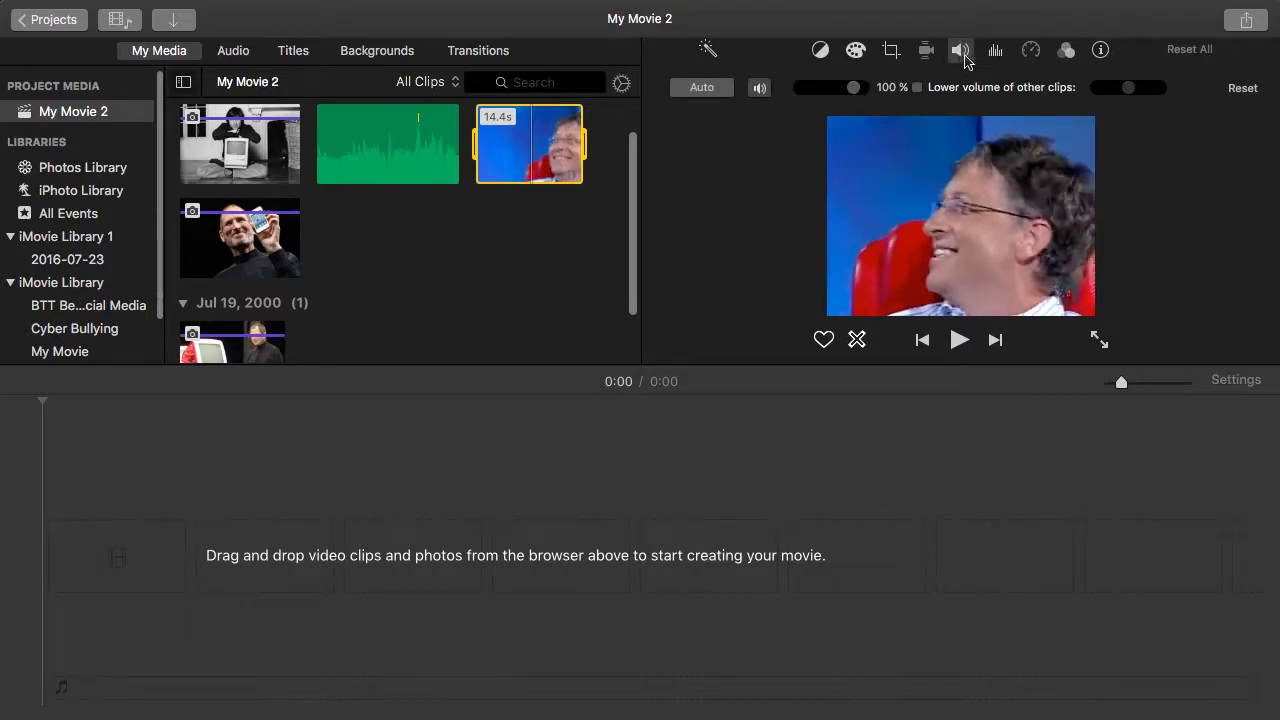
{"action": "left_click", "coordinate": [859, 337]}
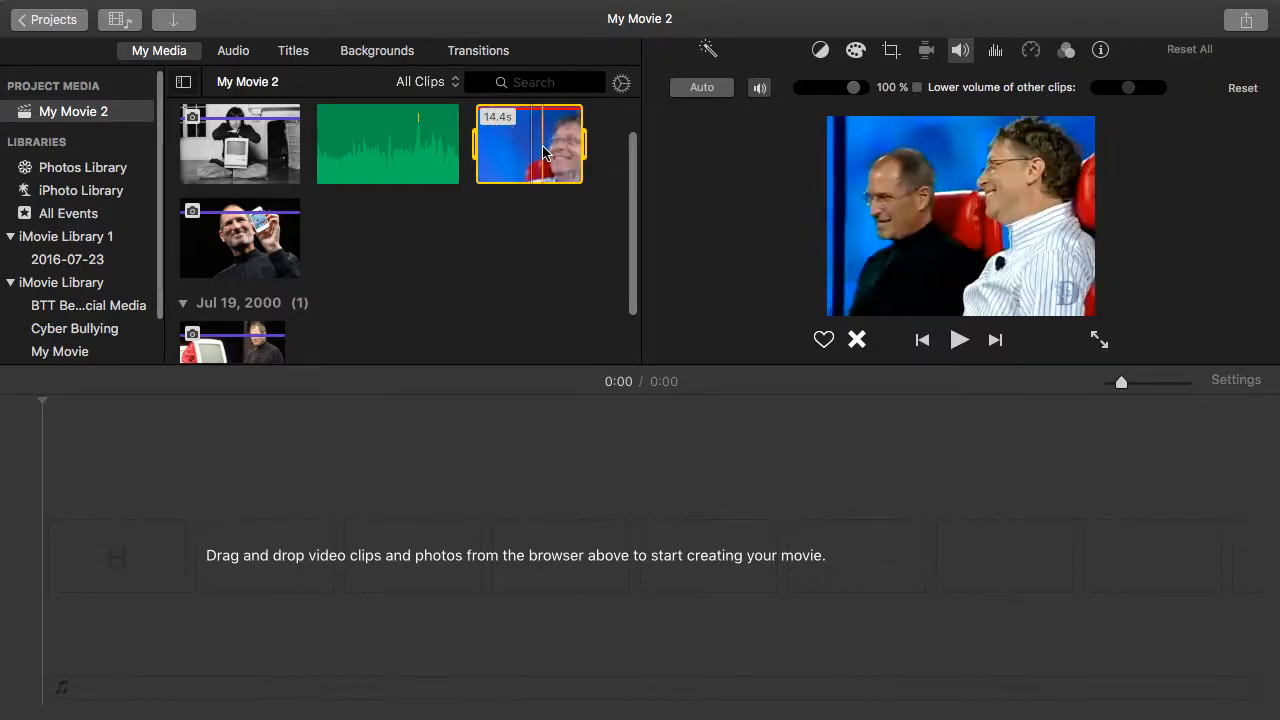
Step: Place the voiceover audio at the start of the timeline and add the black-and-white photo above its beginning
{"action": "left_click", "coordinate": [400, 151]}
{"action": "left_click_drag", "start_coordinate": [400, 151], "coordinate": [47, 594]}
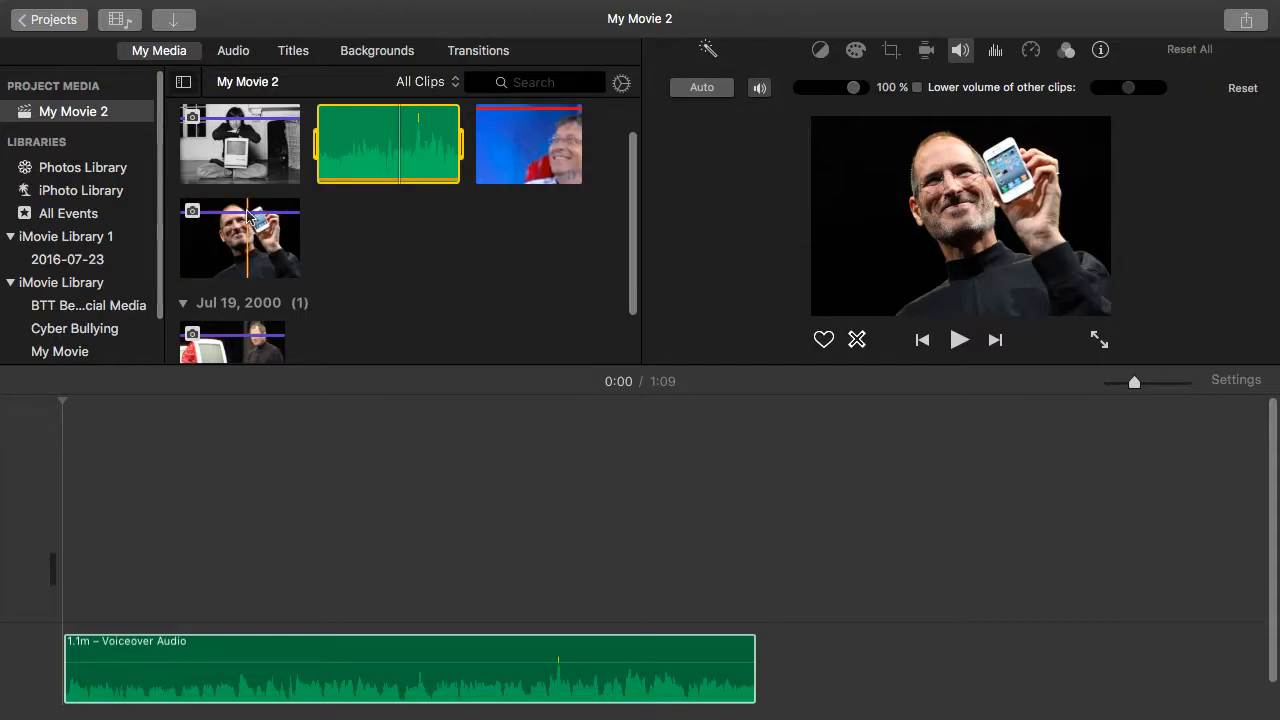
{"action": "left_click", "coordinate": [262, 162]}
{"action": "left_click_drag", "start_coordinate": [222, 233], "coordinate": [190, 563]}
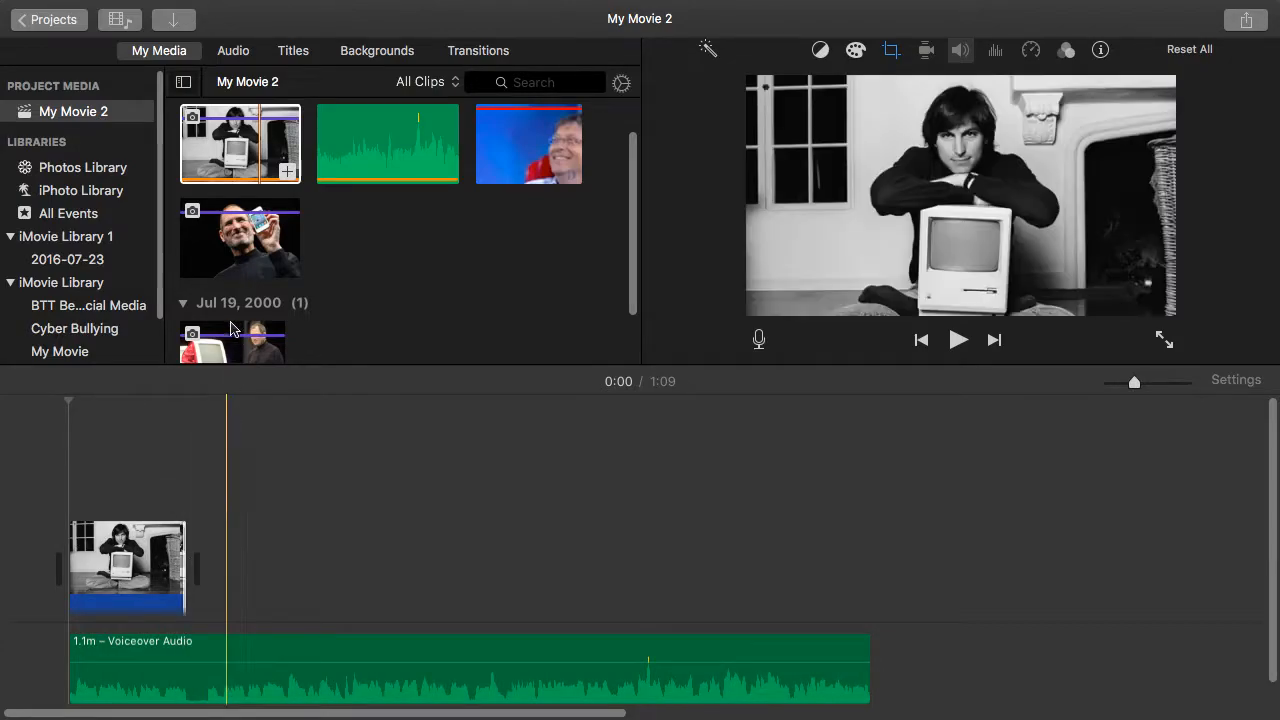
Step: Add the photo with the red iMac after the black-and-white photo and extend it to about 12.8 seconds
{"action": "left_click", "coordinate": [226, 281]}
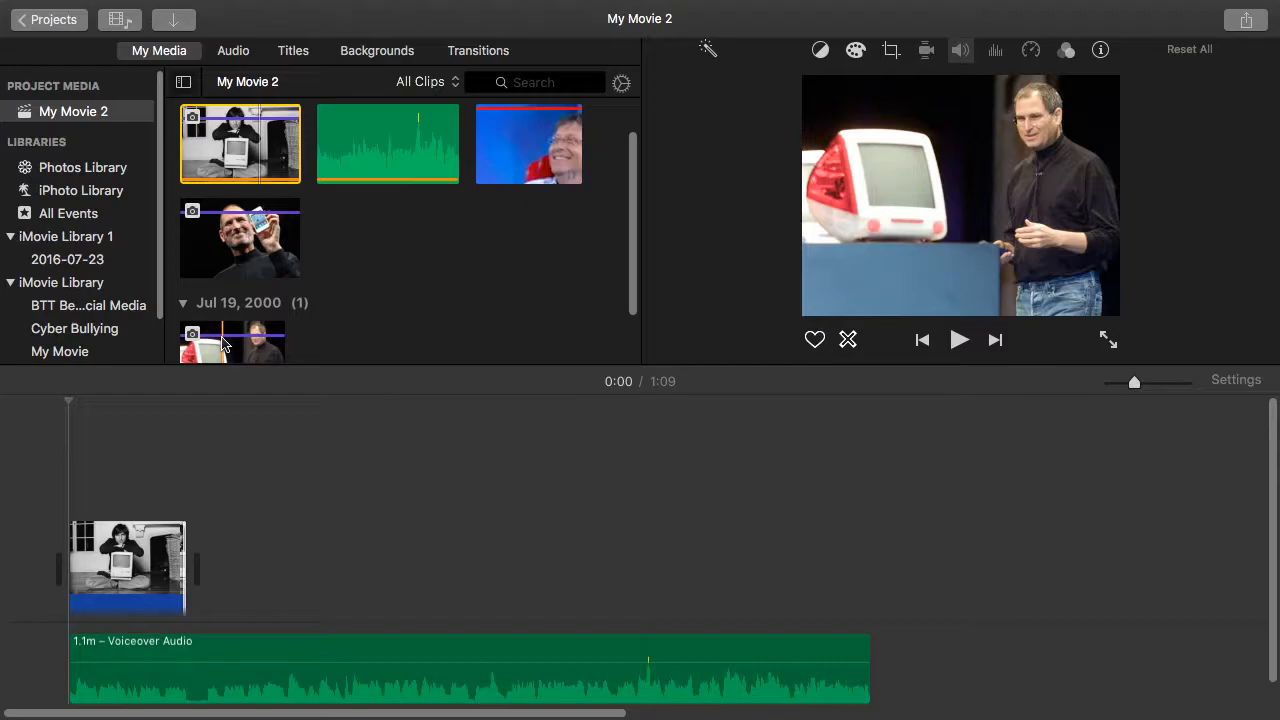
{"action": "left_click_drag", "start_coordinate": [222, 345], "coordinate": [204, 560]}
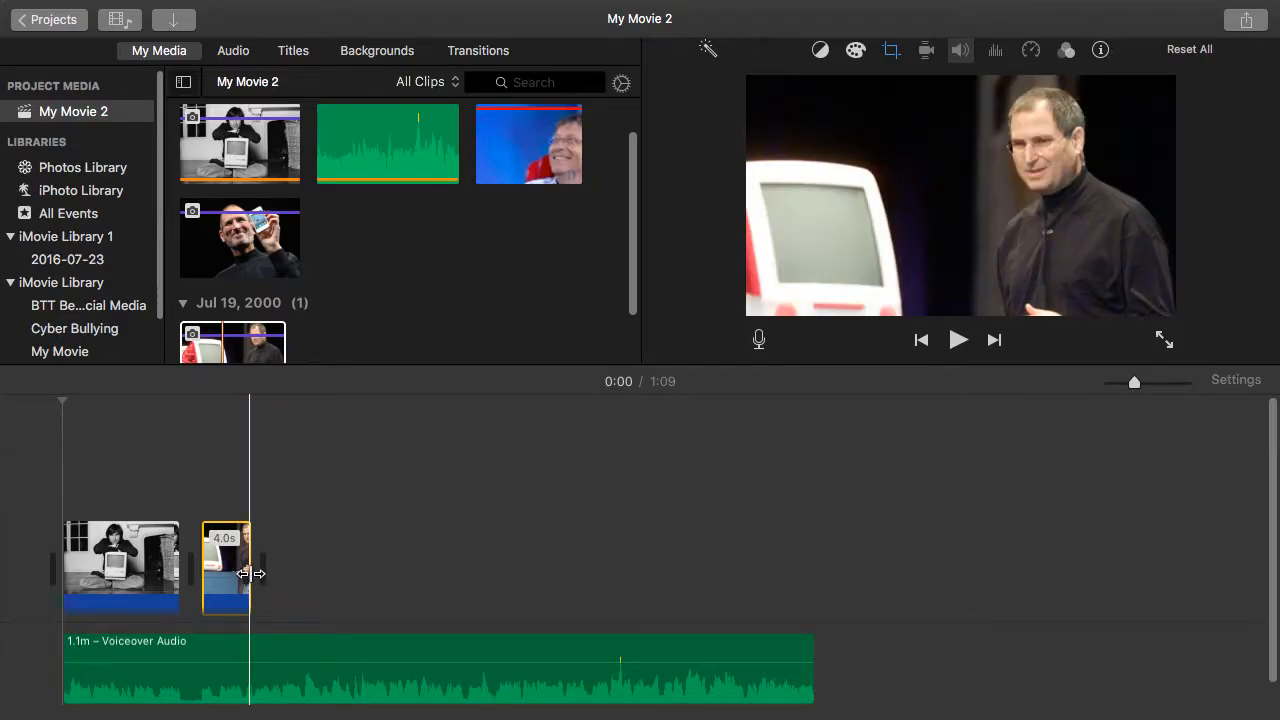
{"action": "left_click_drag", "start_coordinate": [249, 573], "coordinate": [339, 573]}
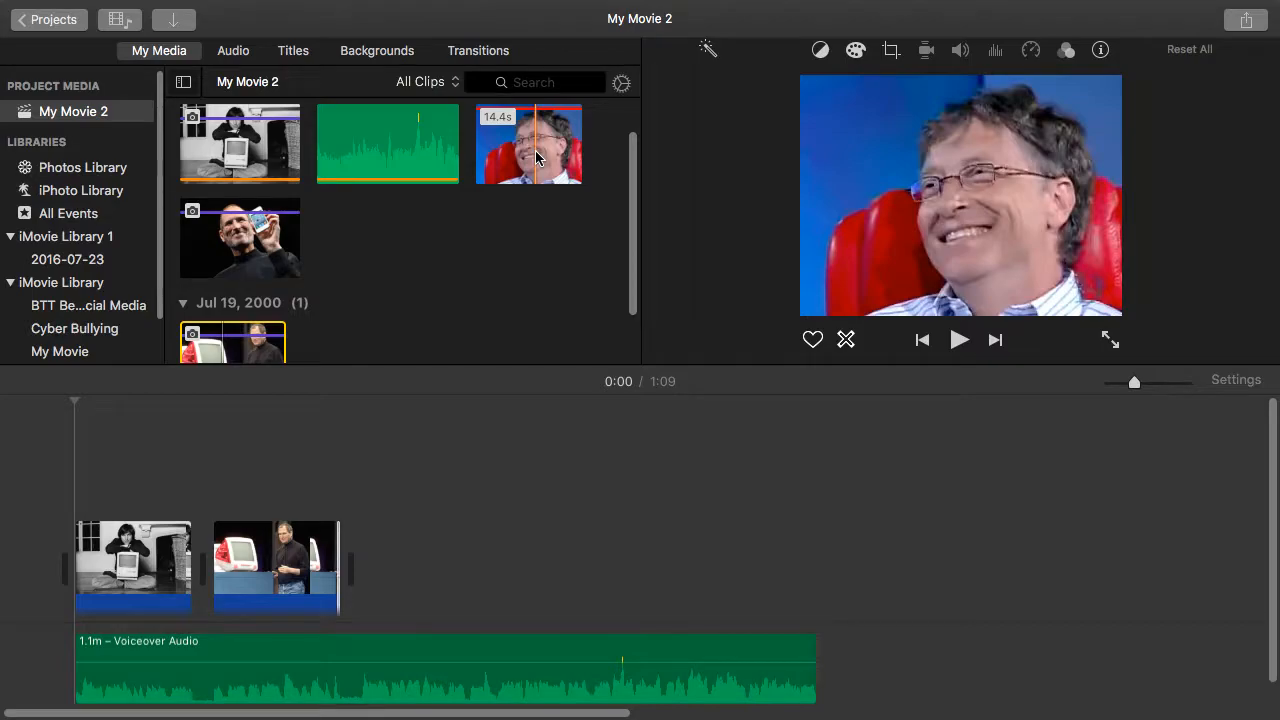
Step: Append the video clip after the red iMac photo and lengthen that photo further so the video starts later in the voiceover
{"action": "left_click_drag", "start_coordinate": [536, 157], "coordinate": [359, 549]}
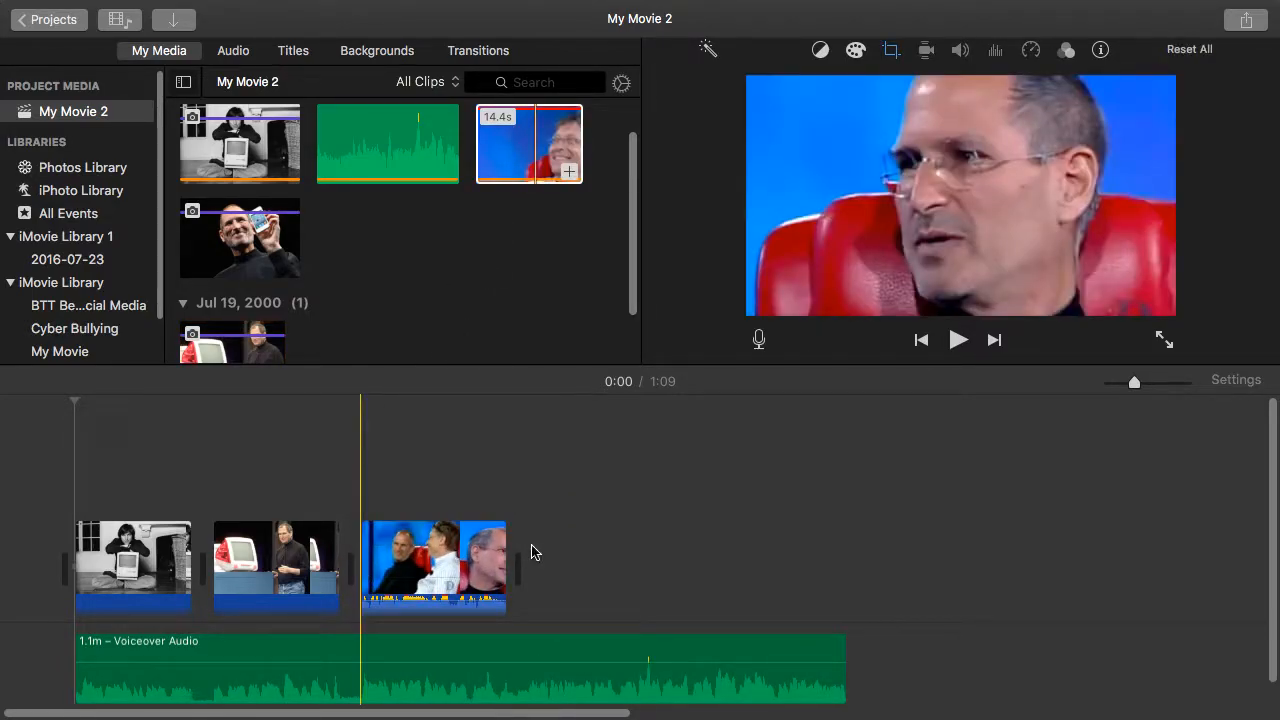
{"action": "left_click", "coordinate": [481, 572]}
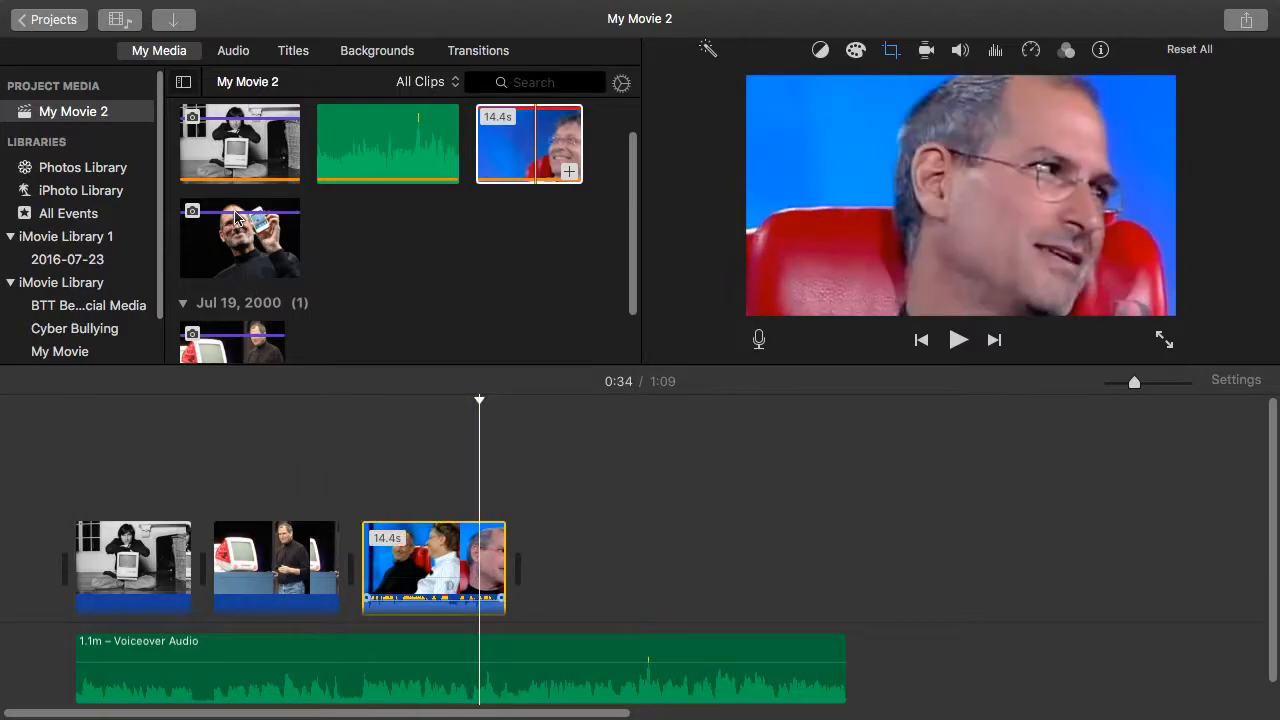
{"action": "left_click", "coordinate": [297, 565]}
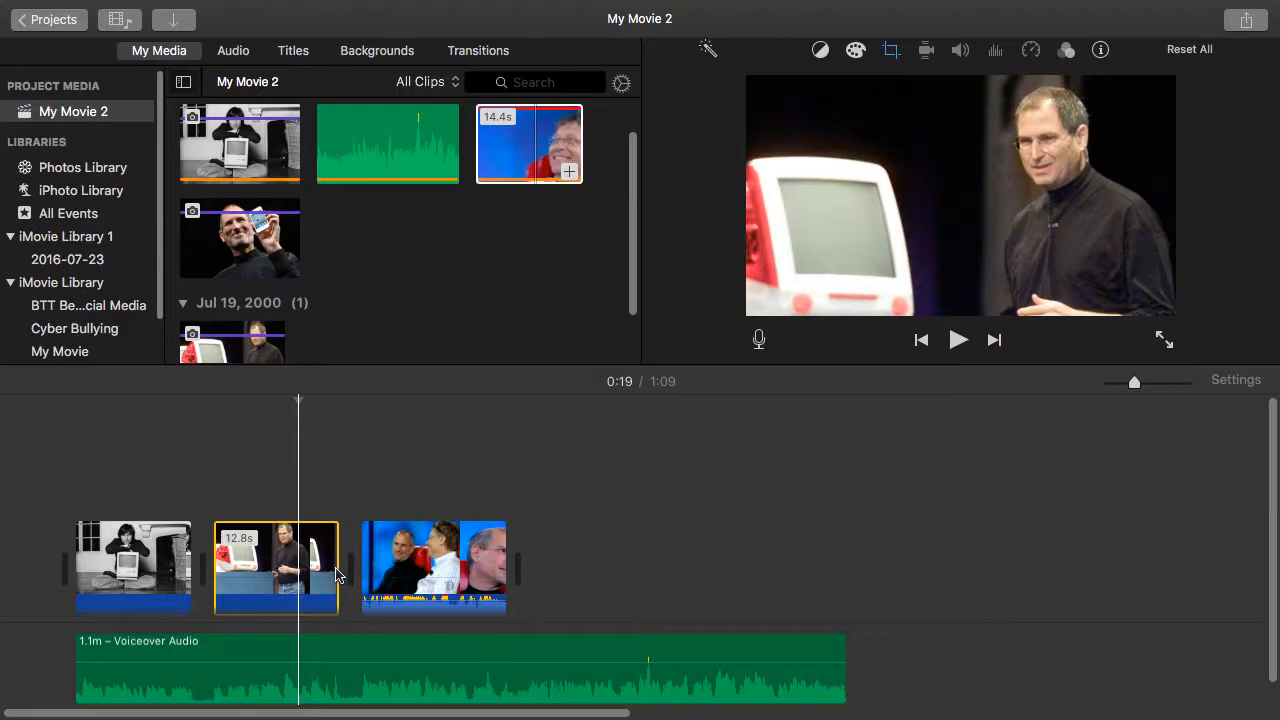
{"action": "left_click_drag", "start_coordinate": [352, 574], "coordinate": [354, 573]}
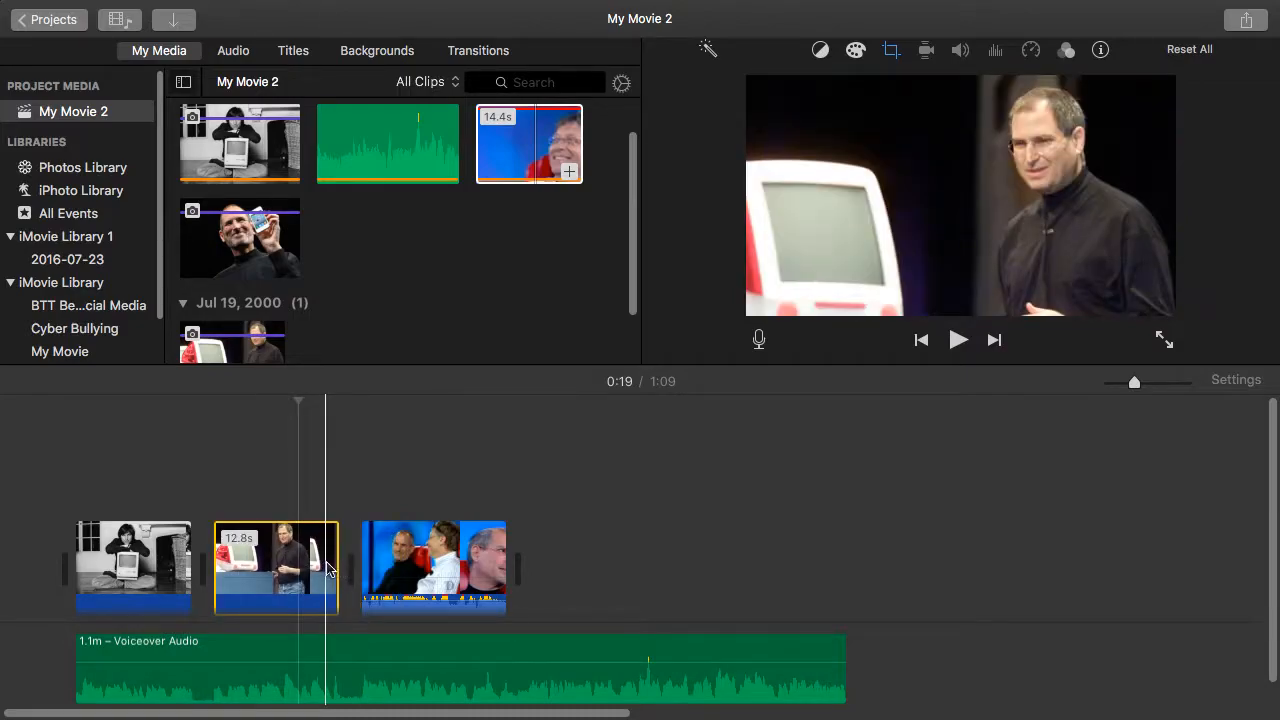
{"action": "left_click", "coordinate": [342, 570]}
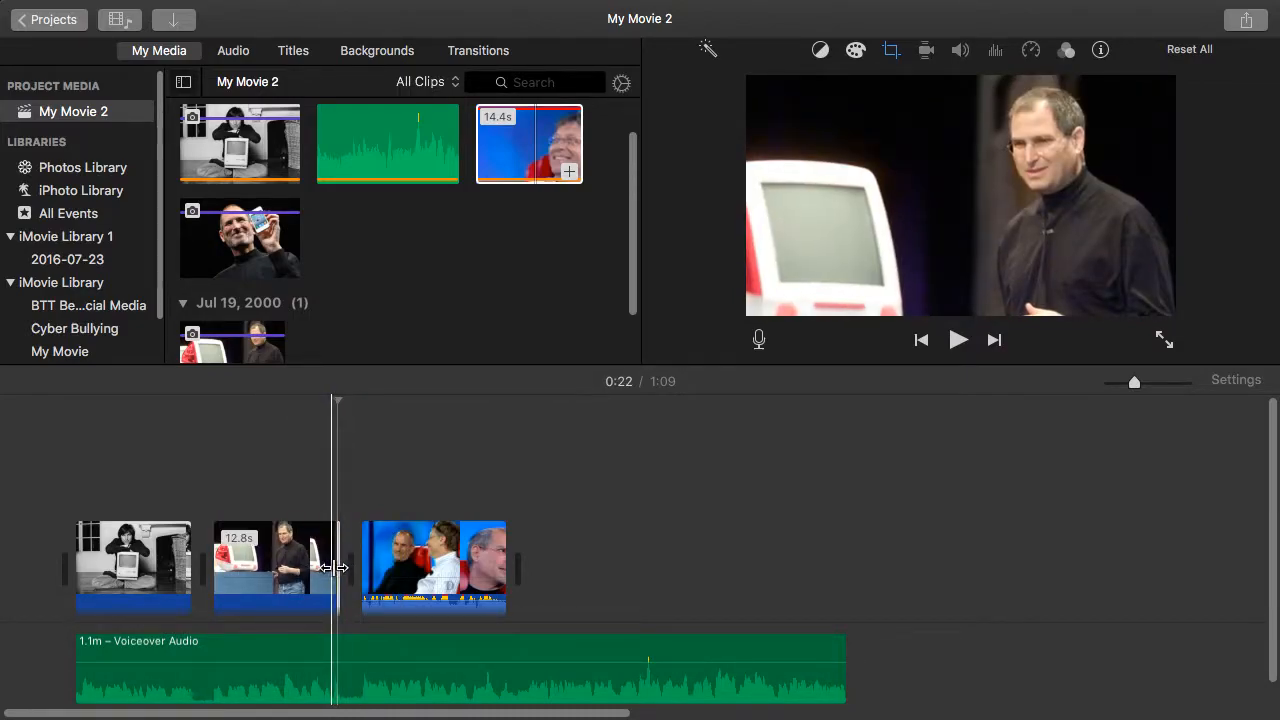
{"action": "left_click_drag", "start_coordinate": [340, 572], "coordinate": [431, 568]}
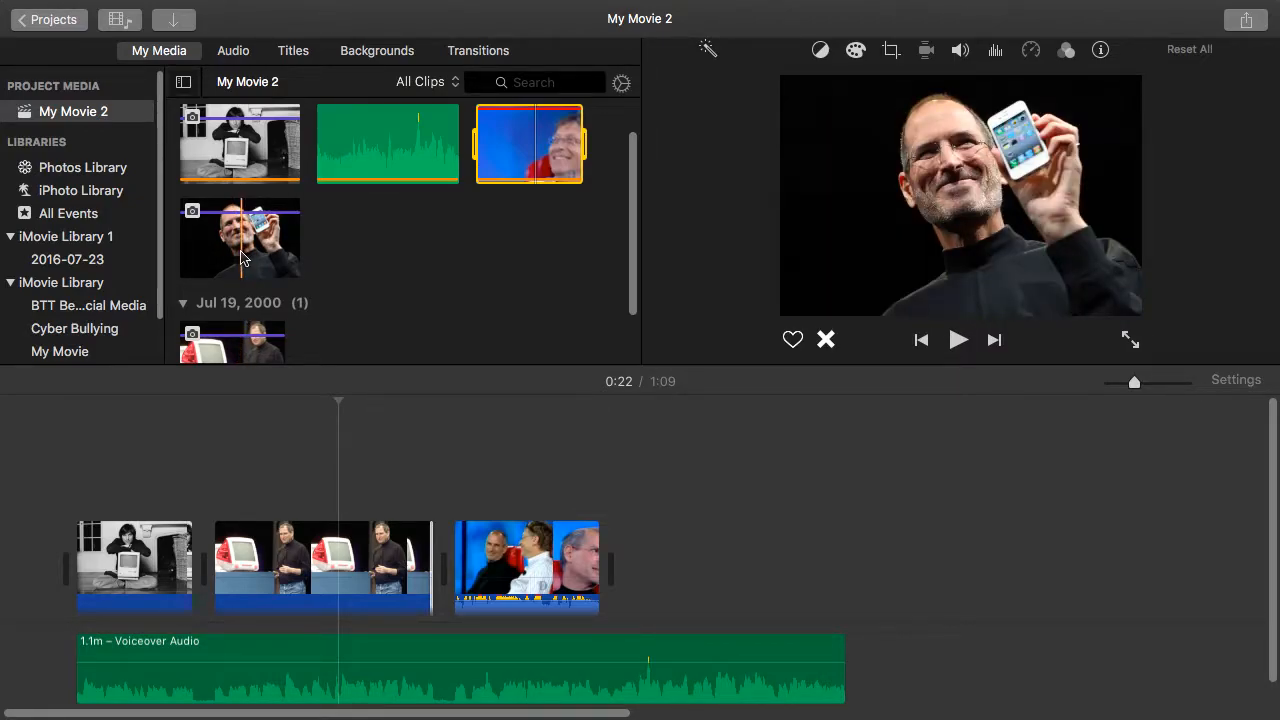
Step: Append the photo of the man holding up an iPhone and stretch it to the end of the voiceover
{"action": "left_click_drag", "start_coordinate": [241, 258], "coordinate": [547, 394]}
{"action": "left_click_drag", "start_coordinate": [268, 190], "coordinate": [886, 589]}
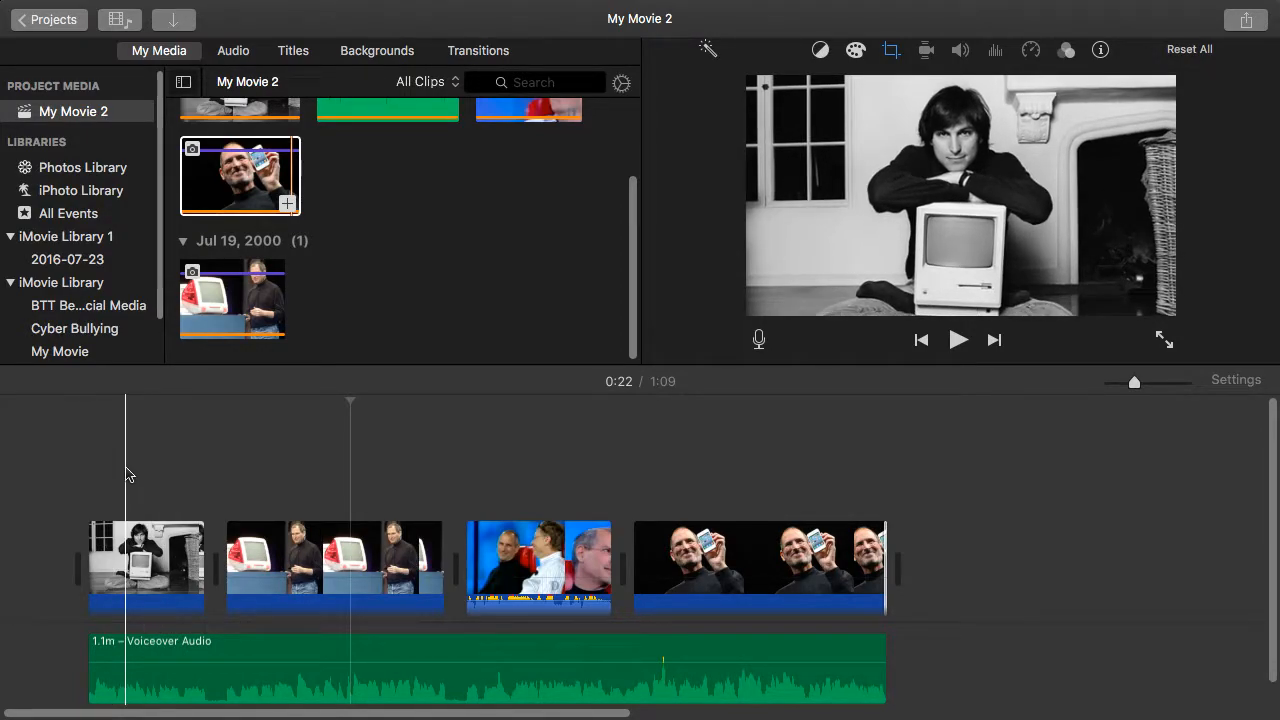
Step: Insert Cross Dissolve transitions between all four timeline clips and extend the last photo to the end of the voiceover
{"action": "left_click", "coordinate": [471, 55]}
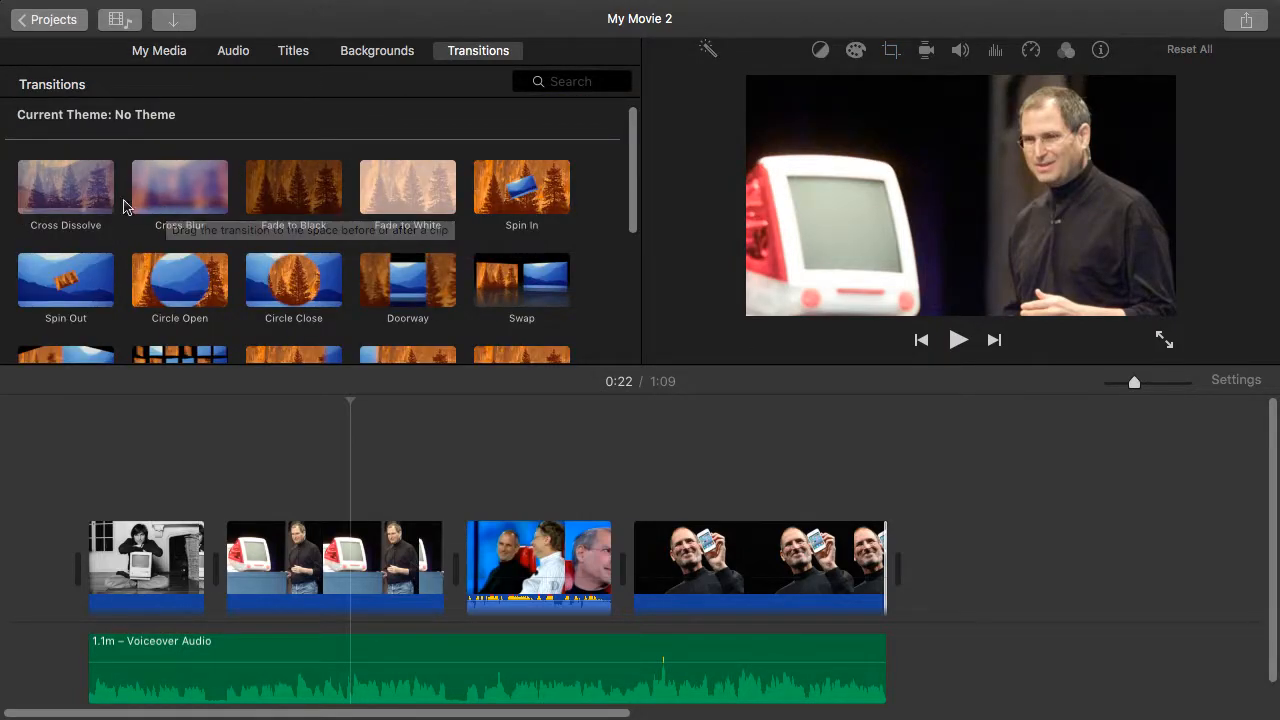
{"action": "left_click", "coordinate": [264, 202]}
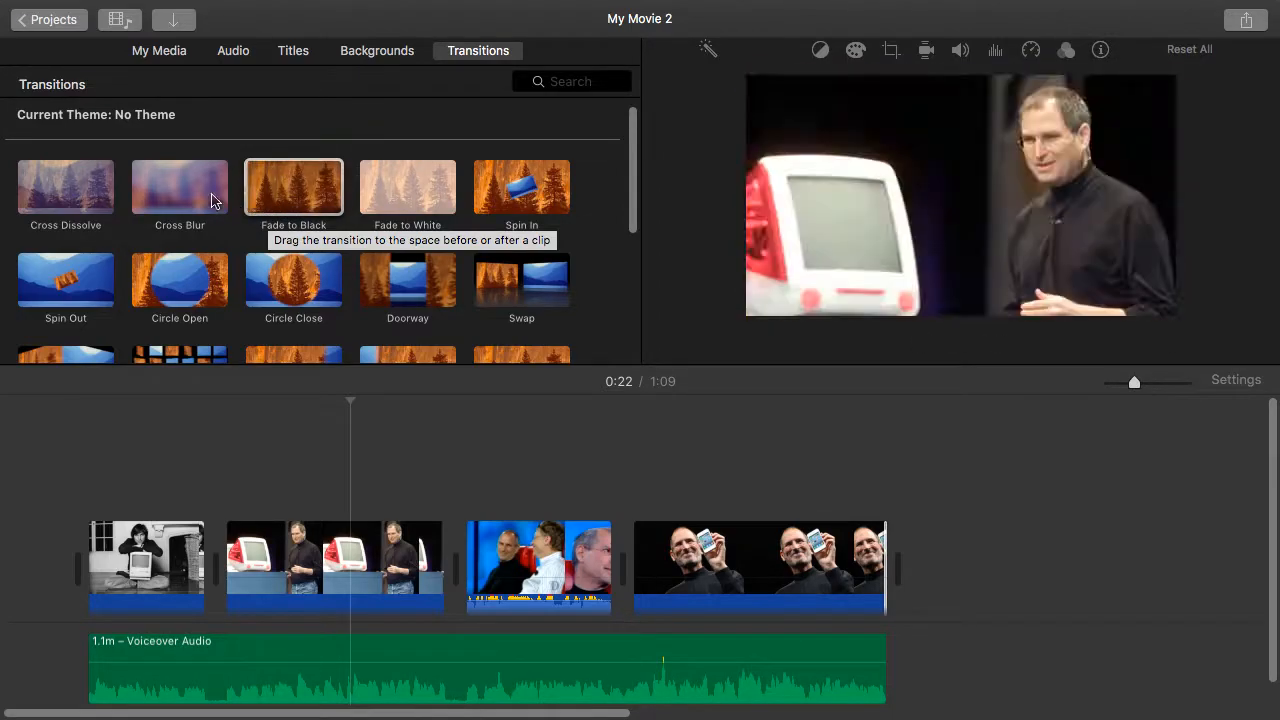
{"action": "left_click_drag", "start_coordinate": [80, 202], "coordinate": [204, 530]}
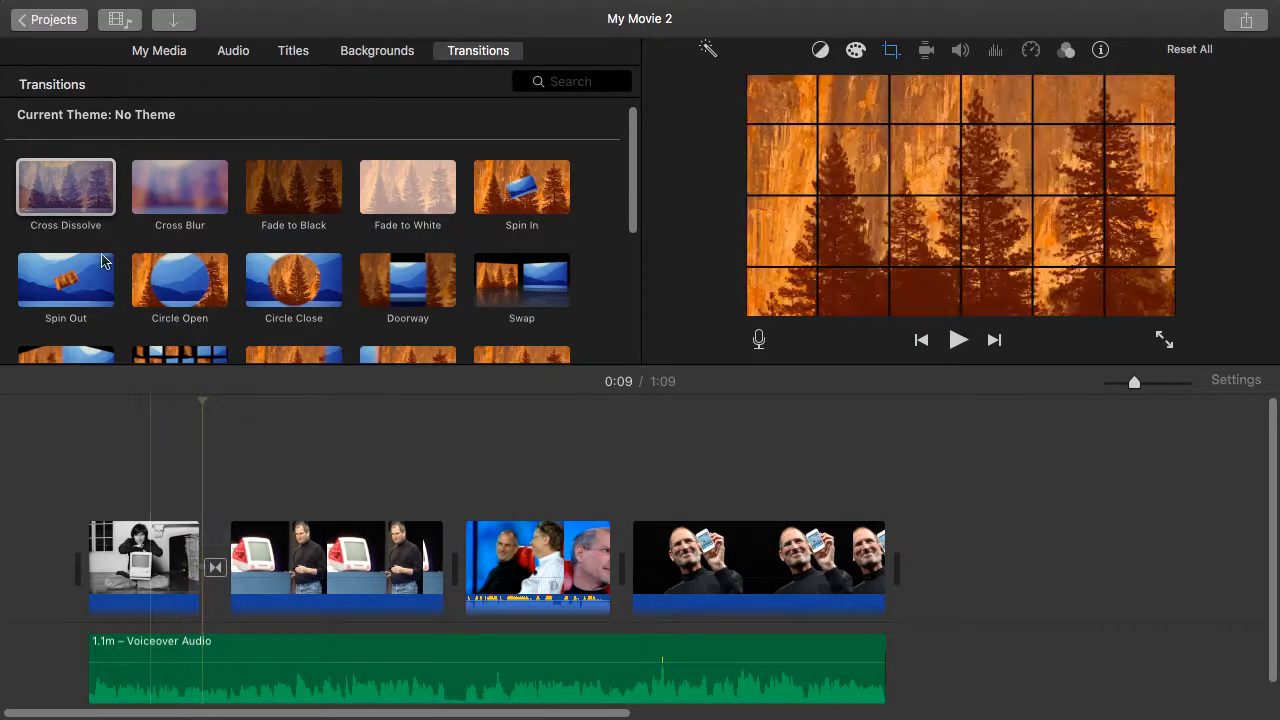
{"action": "left_click_drag", "start_coordinate": [92, 208], "coordinate": [436, 572]}
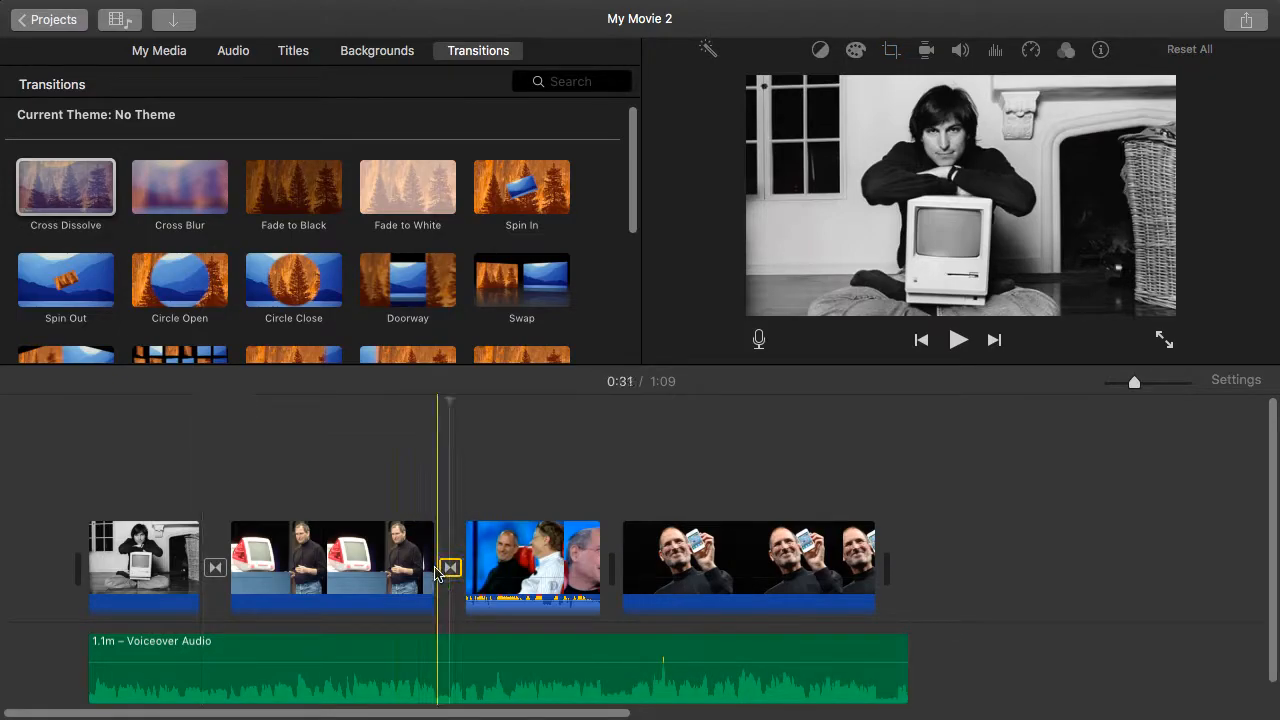
{"action": "left_click_drag", "start_coordinate": [66, 190], "coordinate": [606, 562]}
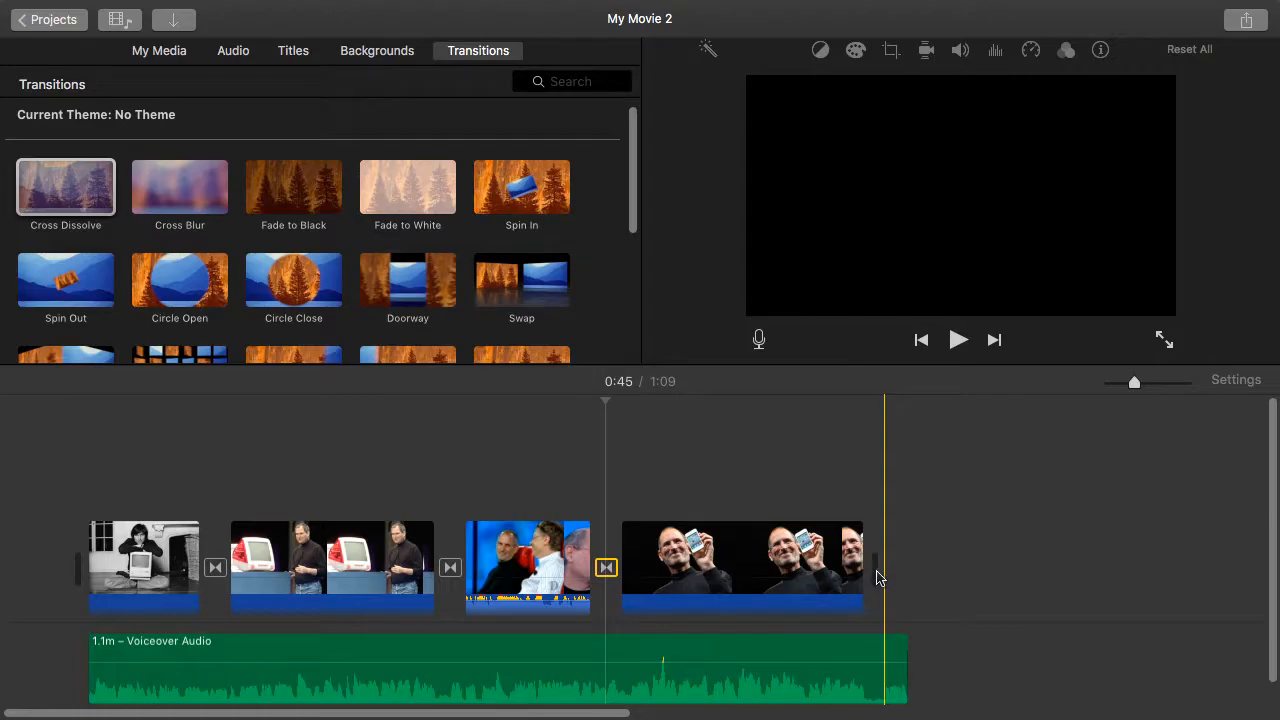
{"action": "left_click_drag", "start_coordinate": [863, 577], "coordinate": [886, 577]}
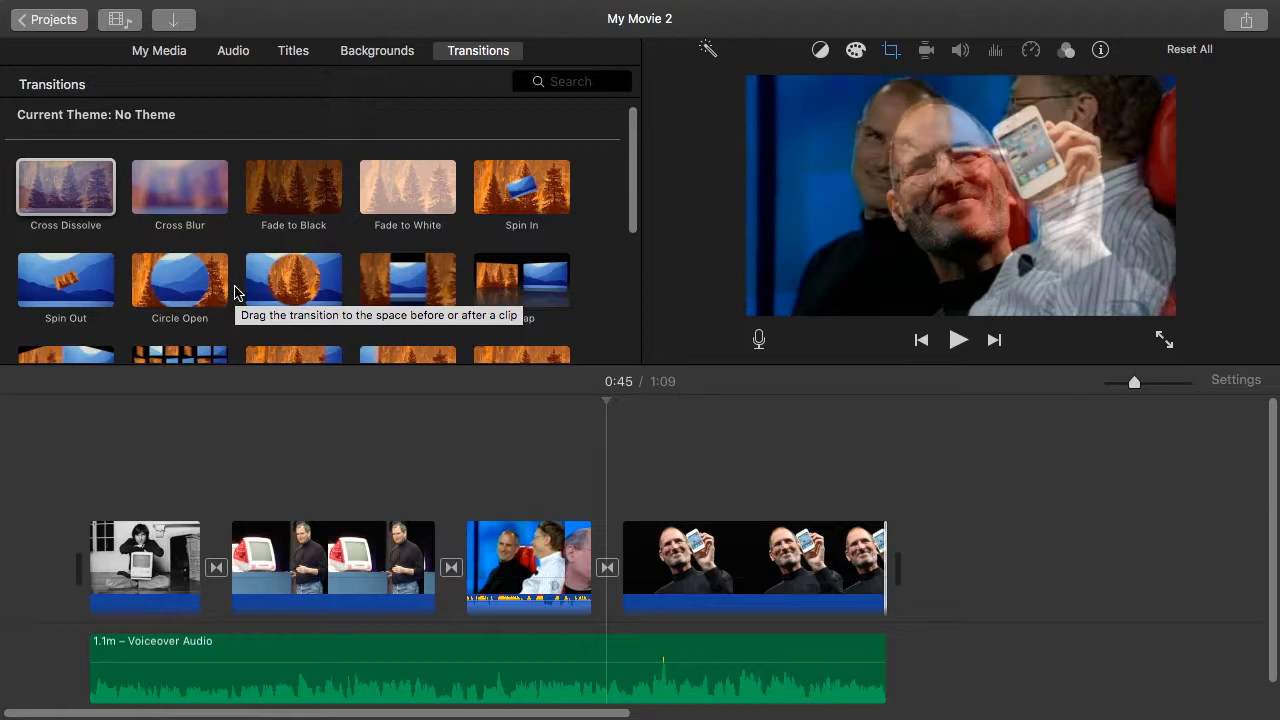
Step: Add a Pull Focus title over the start of the first photo and lengthen it to about 5.1 seconds
{"action": "mouse_move", "coordinate": [118, 7]}
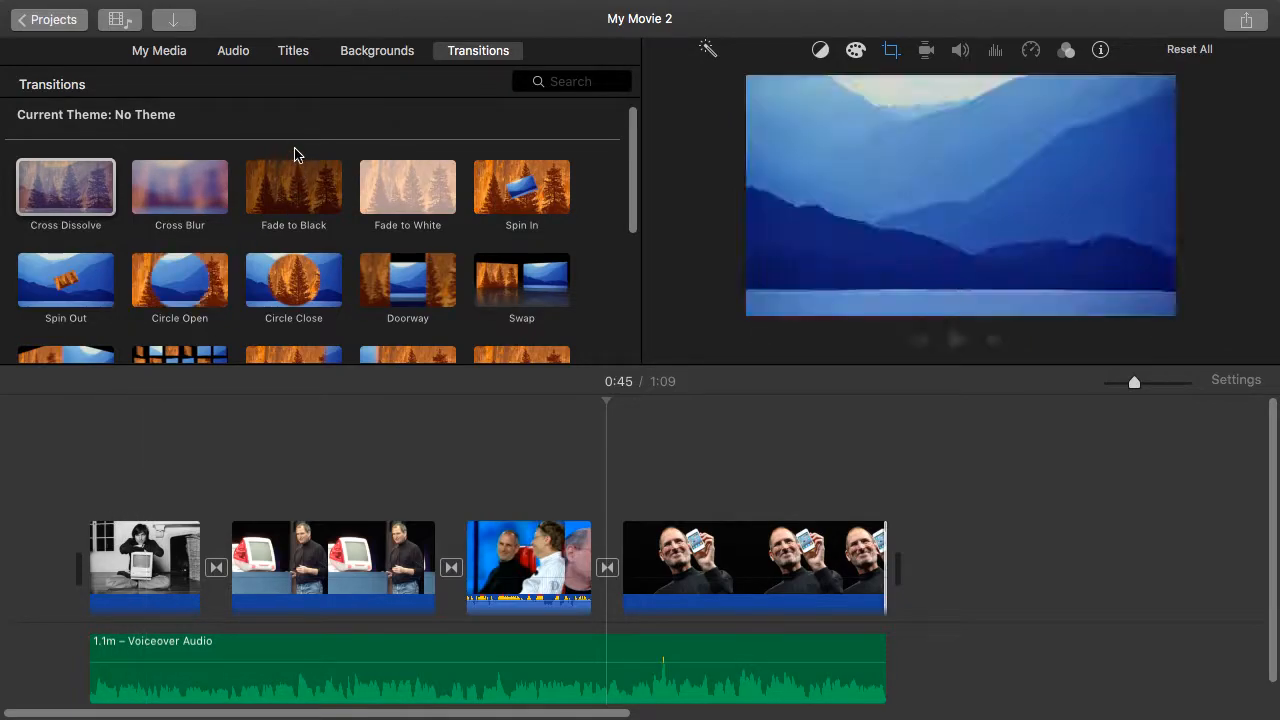
{"action": "left_click", "coordinate": [294, 52]}
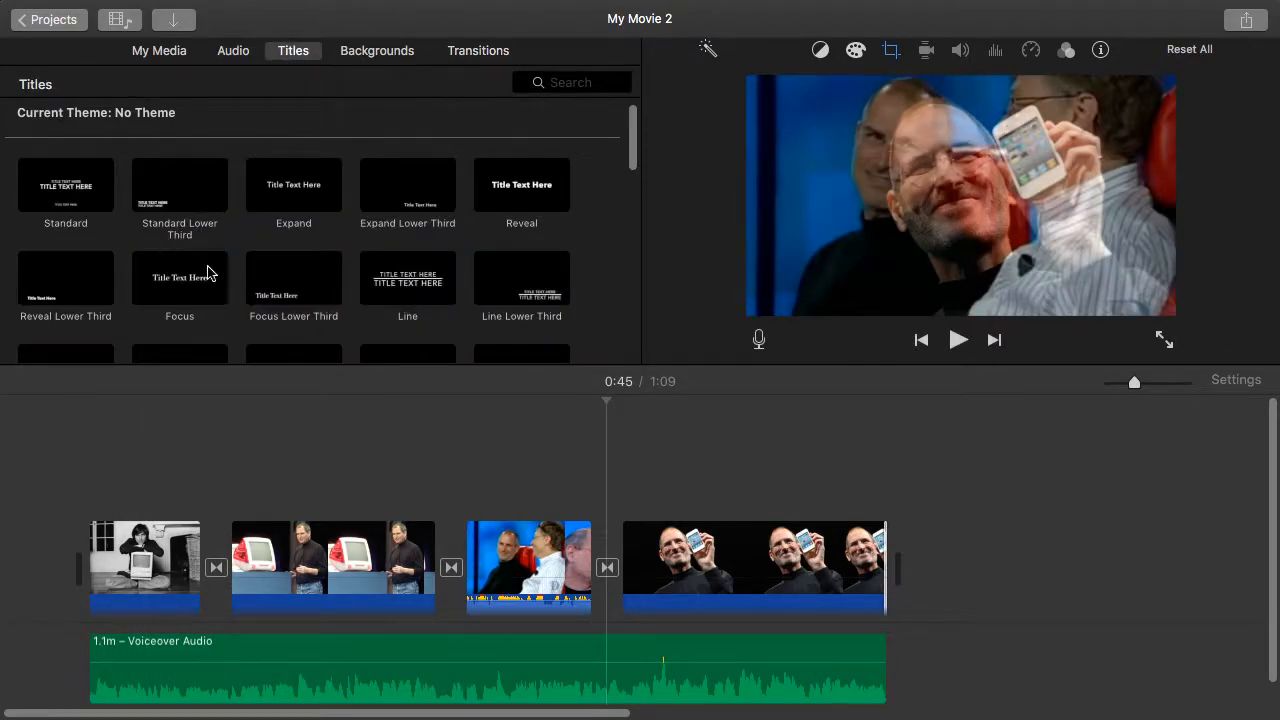
{"action": "left_click_drag", "start_coordinate": [630, 148], "coordinate": [632, 208]}
{"action": "left_click_drag", "start_coordinate": [632, 220], "coordinate": [627, 288]}
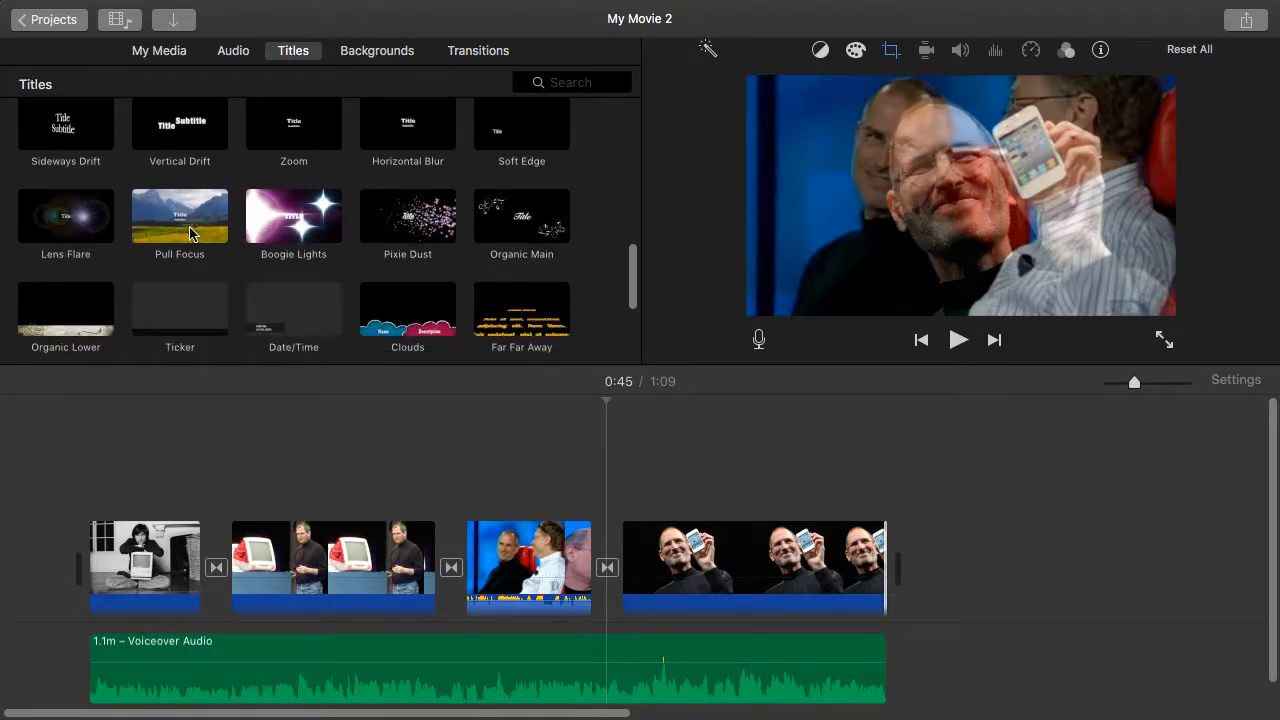
{"action": "left_click_drag", "start_coordinate": [163, 227], "coordinate": [88, 467]}
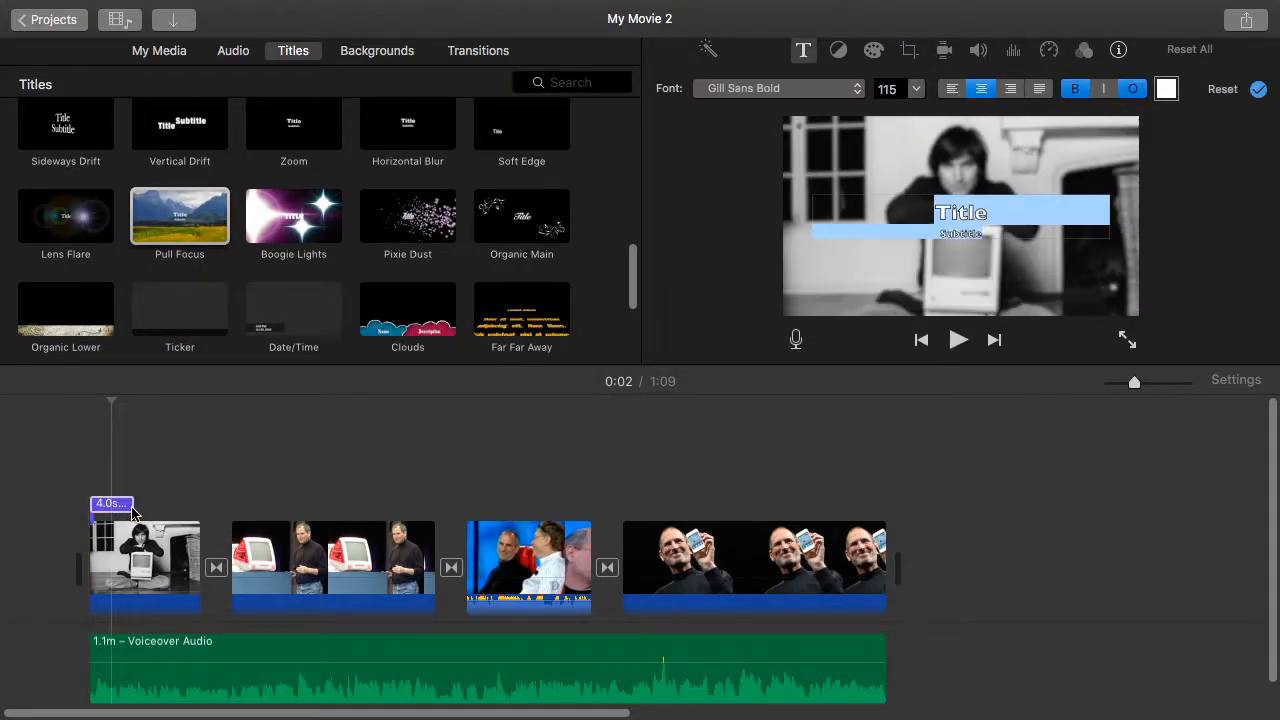
{"action": "left_click_drag", "start_coordinate": [136, 508], "coordinate": [140, 508]}
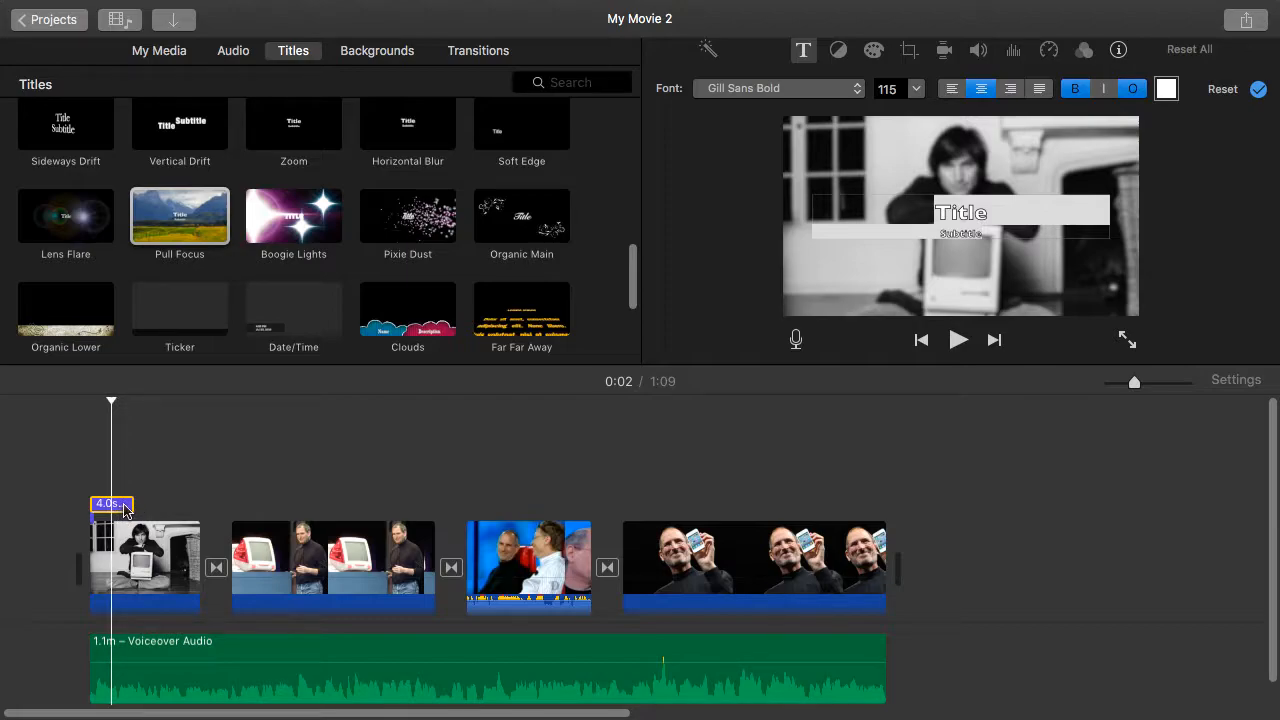
{"action": "left_click_drag", "start_coordinate": [137, 508], "coordinate": [151, 504]}
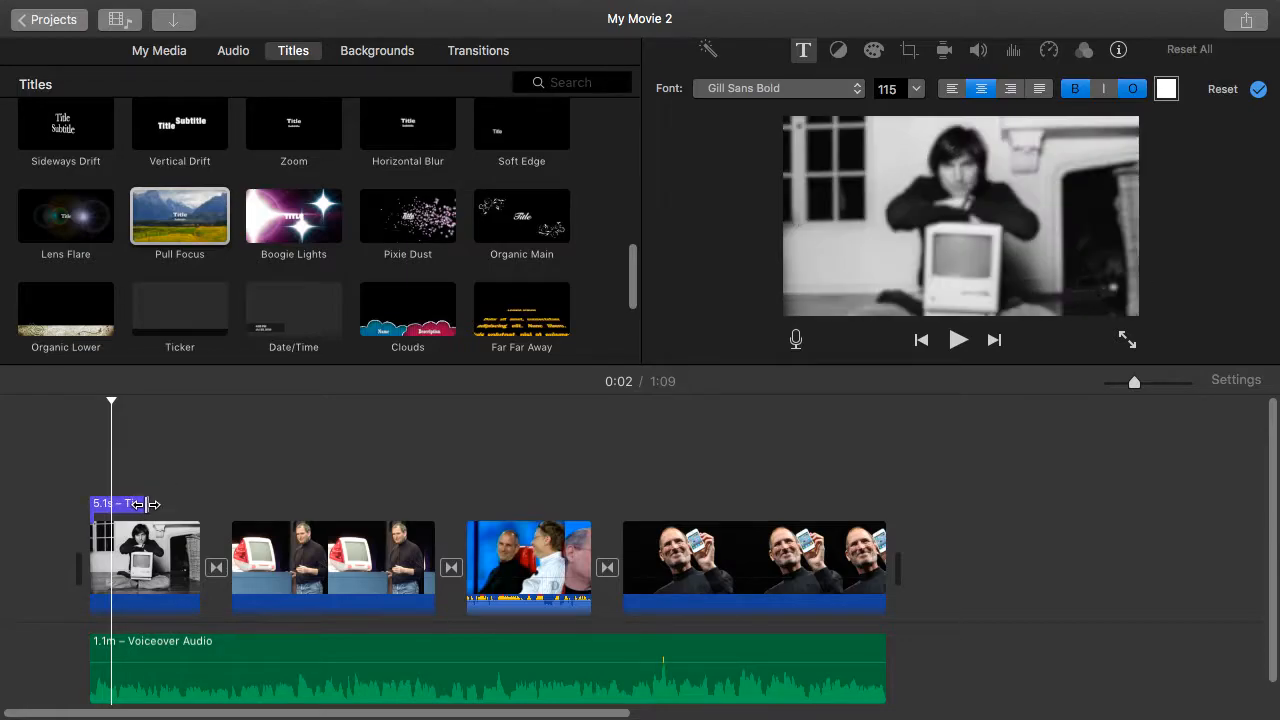
Step: Replace the Pull Focus title's main placeholder line with "Steve Jobs"
{"action": "left_click", "coordinate": [137, 507]}
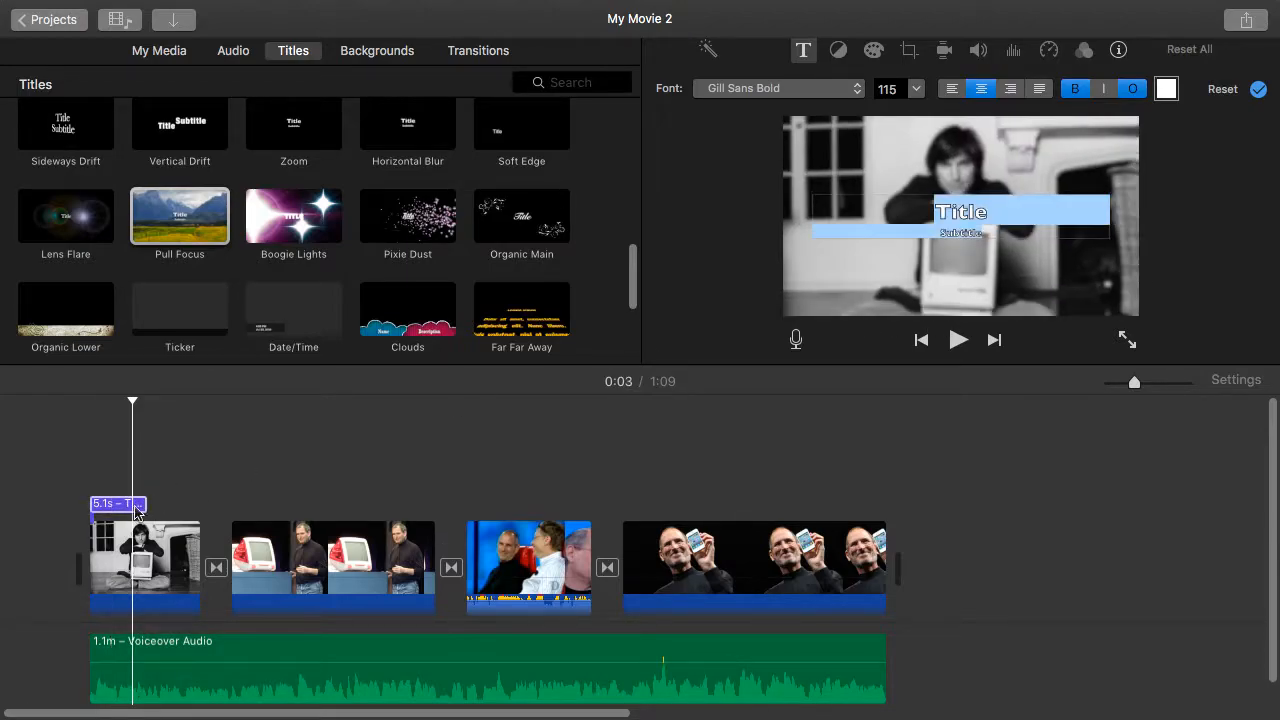
{"action": "left_click", "coordinate": [997, 247]}
{"action": "left_click_drag", "start_coordinate": [997, 212], "coordinate": [935, 212]}
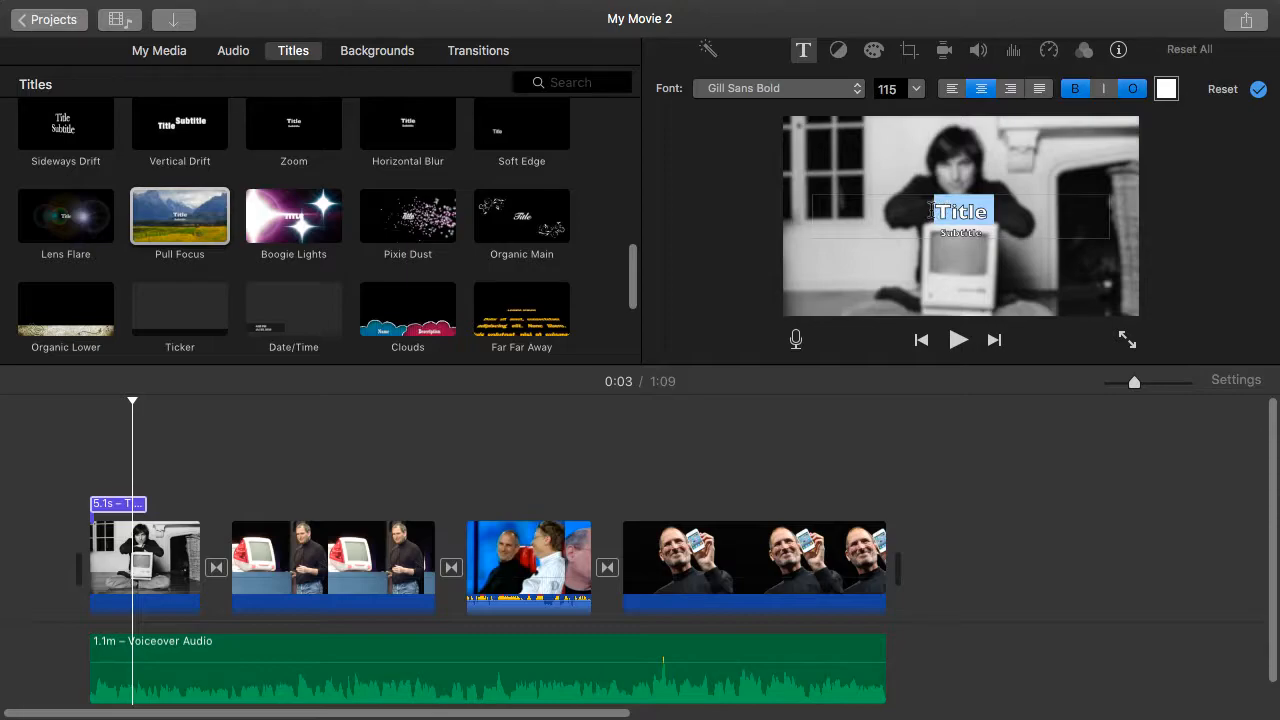
{"action": "type", "text": "S"}
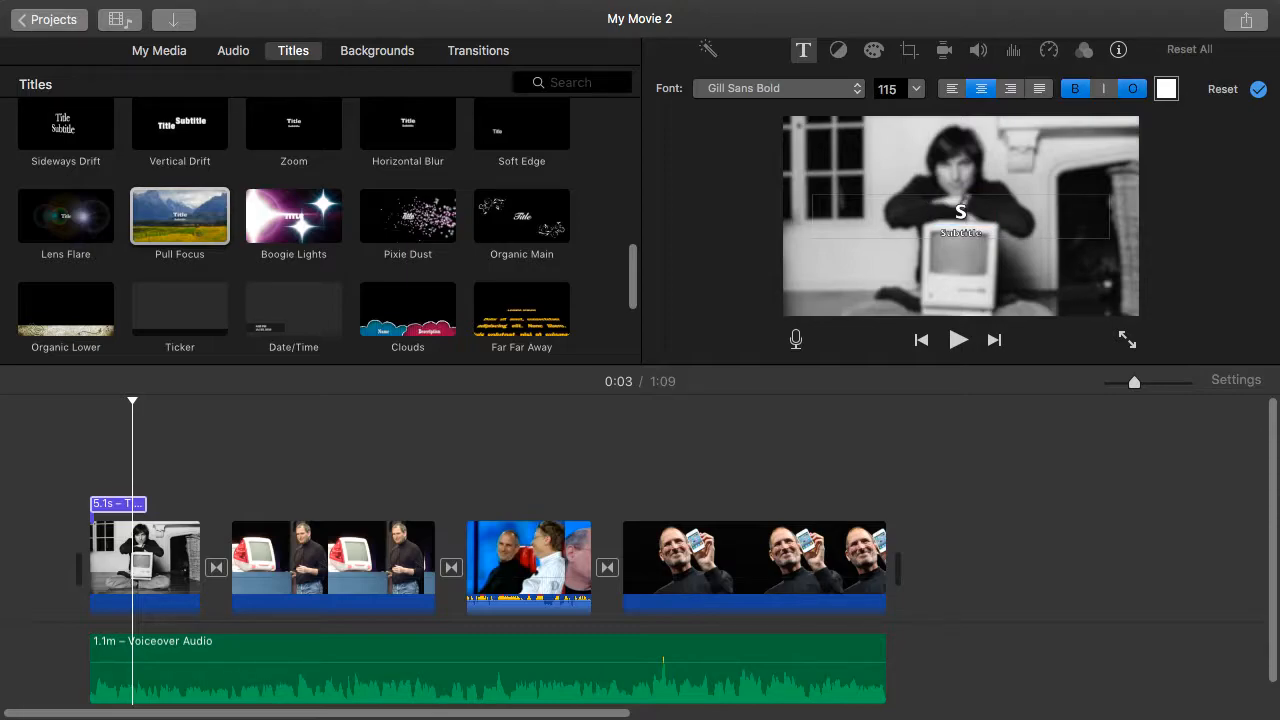
{"action": "type", "text": "teve Jobs"}
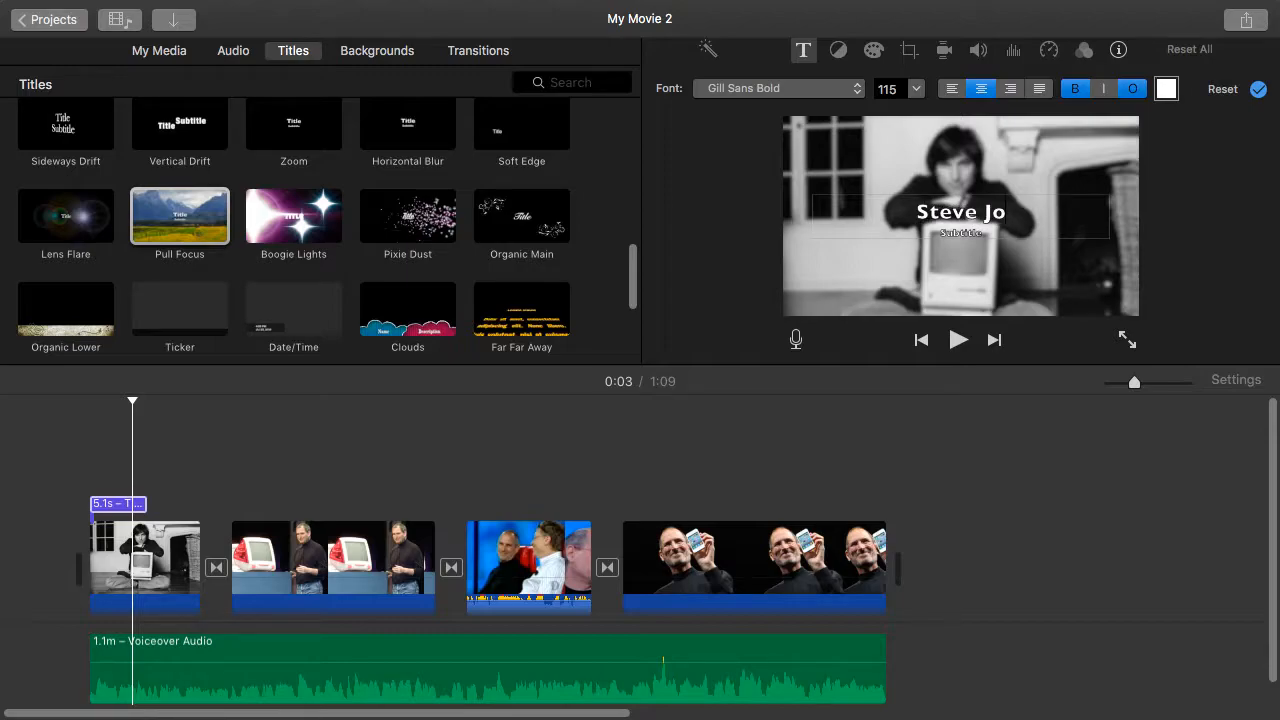
Step: Replace the opening title's subtitle placeholder with "by Walter Isaacson"
{"action": "left_click", "coordinate": [982, 231]}
{"action": "key", "text": "BackSpace"}
{"action": "key", "text": "BackSpace"}
{"action": "type", "text": "by Walter Is"}
{"action": "key", "text": "BackSpace"}
{"action": "key", "text": "BackSpace"}
{"action": "type", "text": "saacson"}
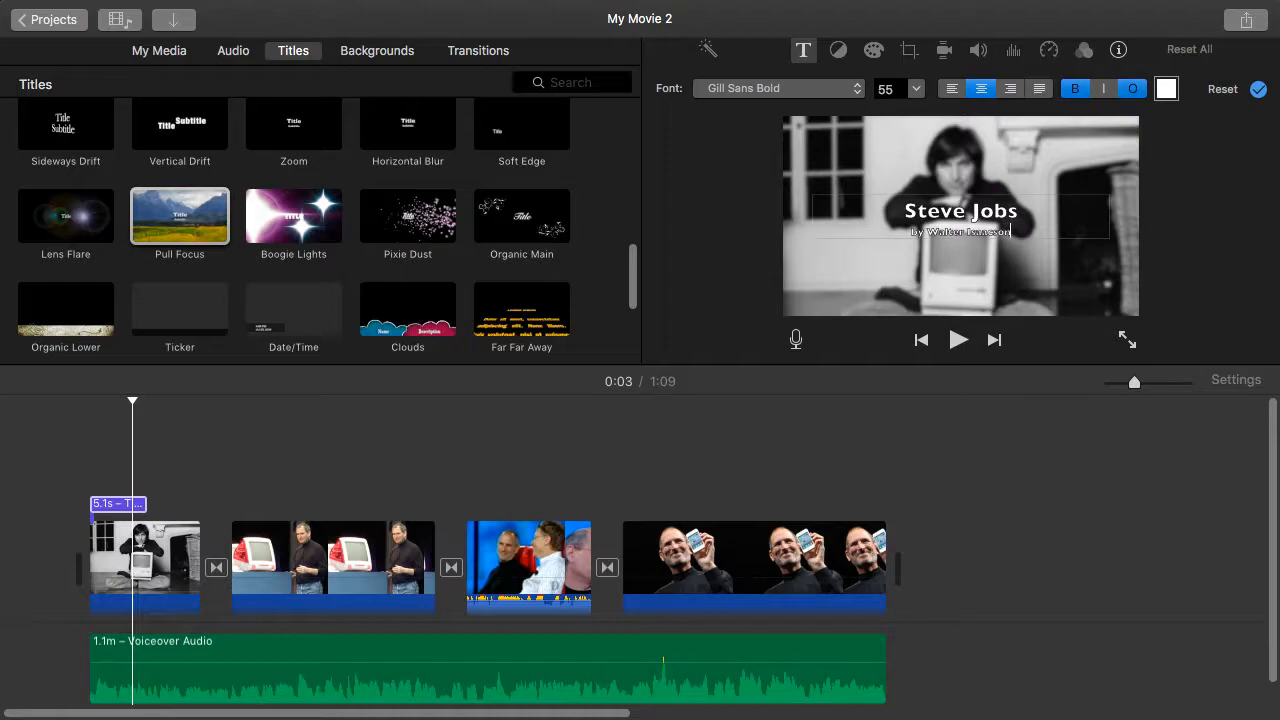
Step: Set the opening title's font to Futura Medium and enlarge the "Steve Jobs" line to size 168
{"action": "left_click", "coordinate": [903, 204]}
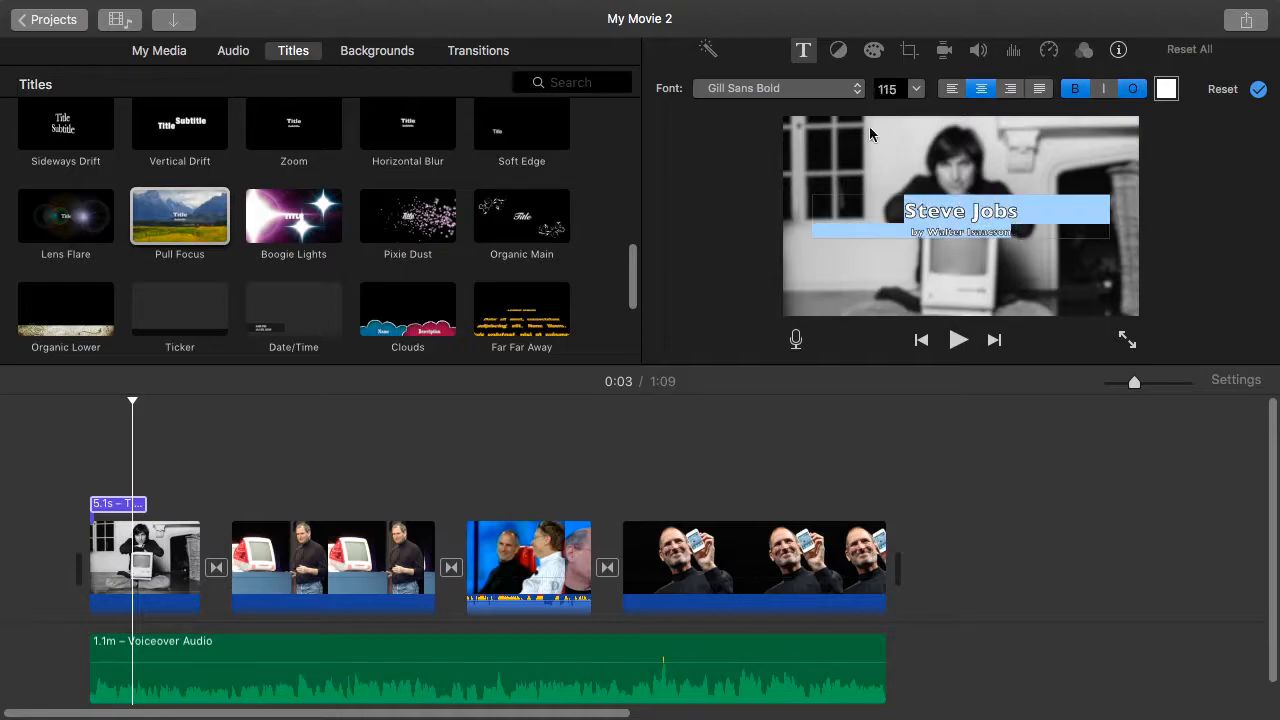
{"action": "left_click", "coordinate": [845, 91]}
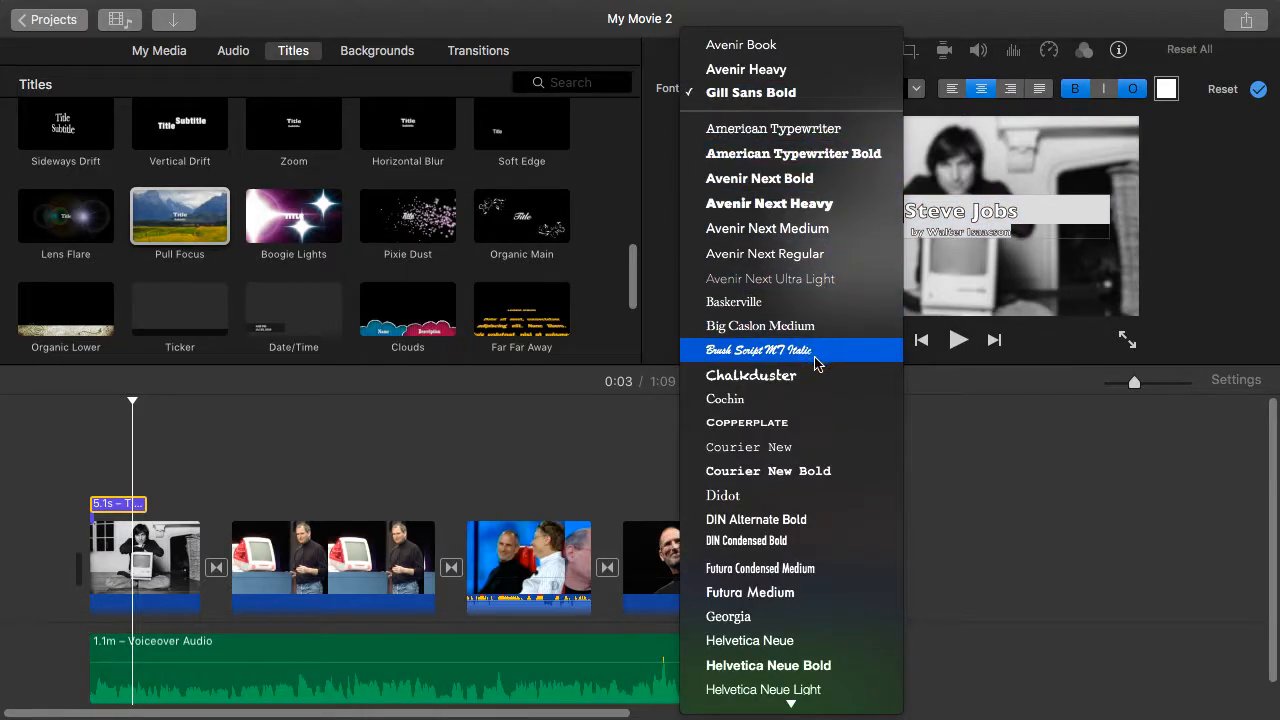
{"action": "left_click", "coordinate": [798, 592]}
{"action": "left_click_drag", "start_coordinate": [1011, 221], "coordinate": [904, 200]}
{"action": "left_click", "coordinate": [915, 90]}
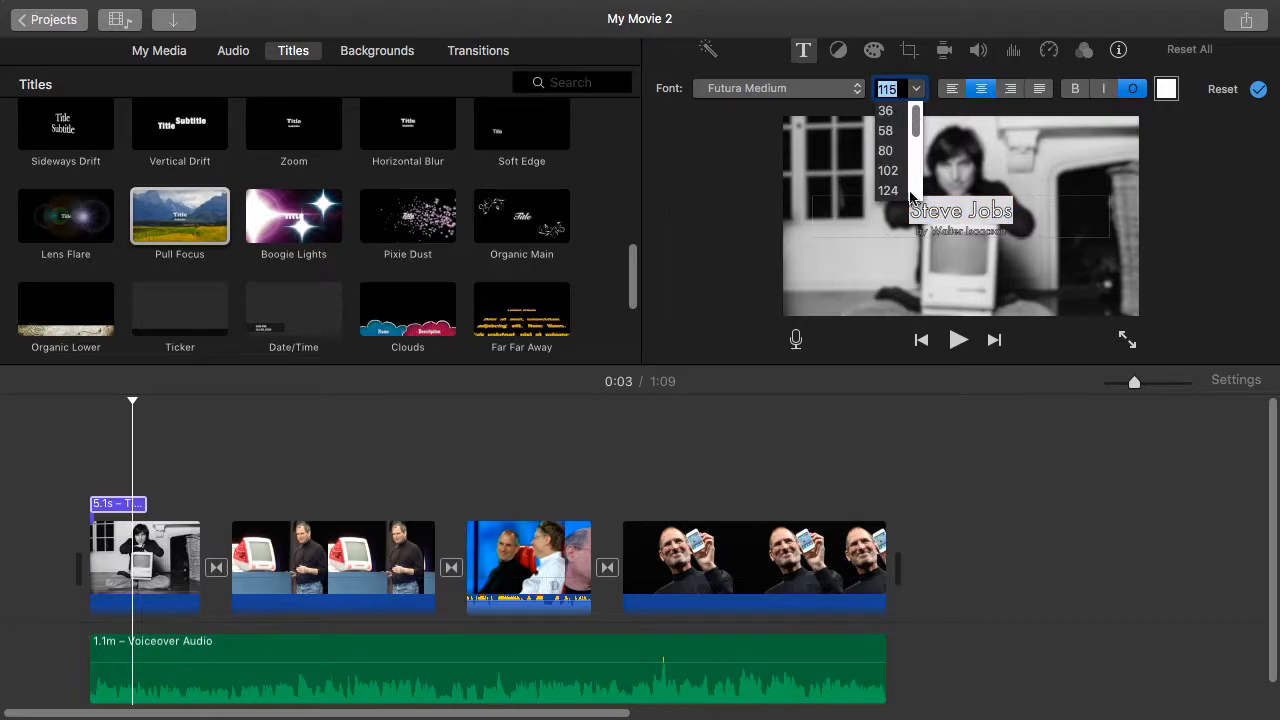
{"action": "scroll", "coordinate": [903, 172], "scroll_direction": "down", "scroll_amount": 2}
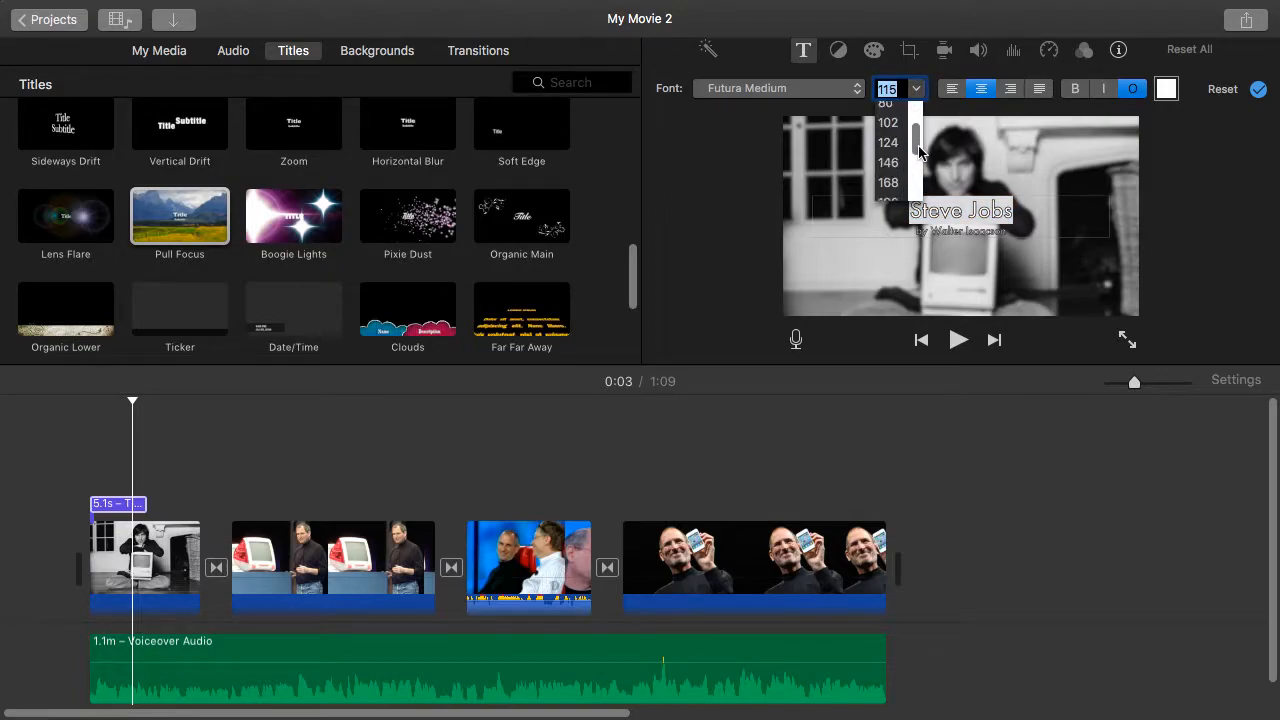
{"action": "left_click", "coordinate": [893, 182]}
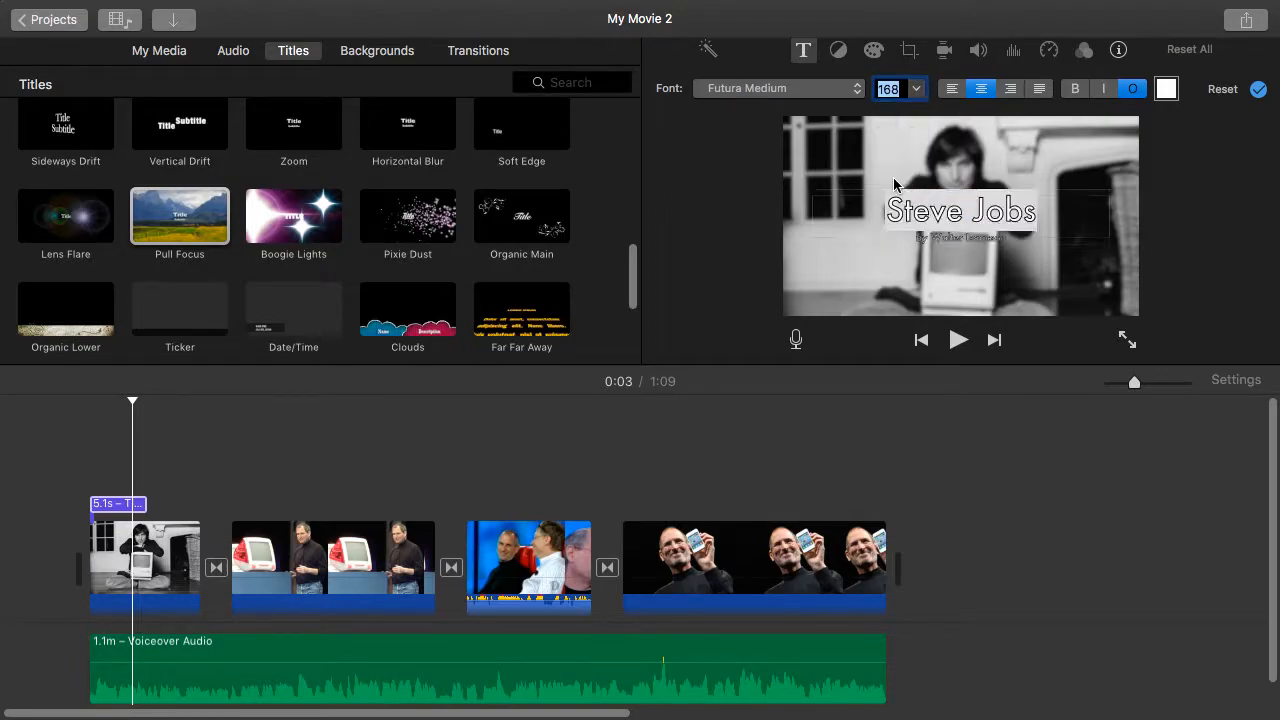
Step: Try black as the text color of the "Steve Jobs" line
{"action": "left_click", "coordinate": [1166, 90]}
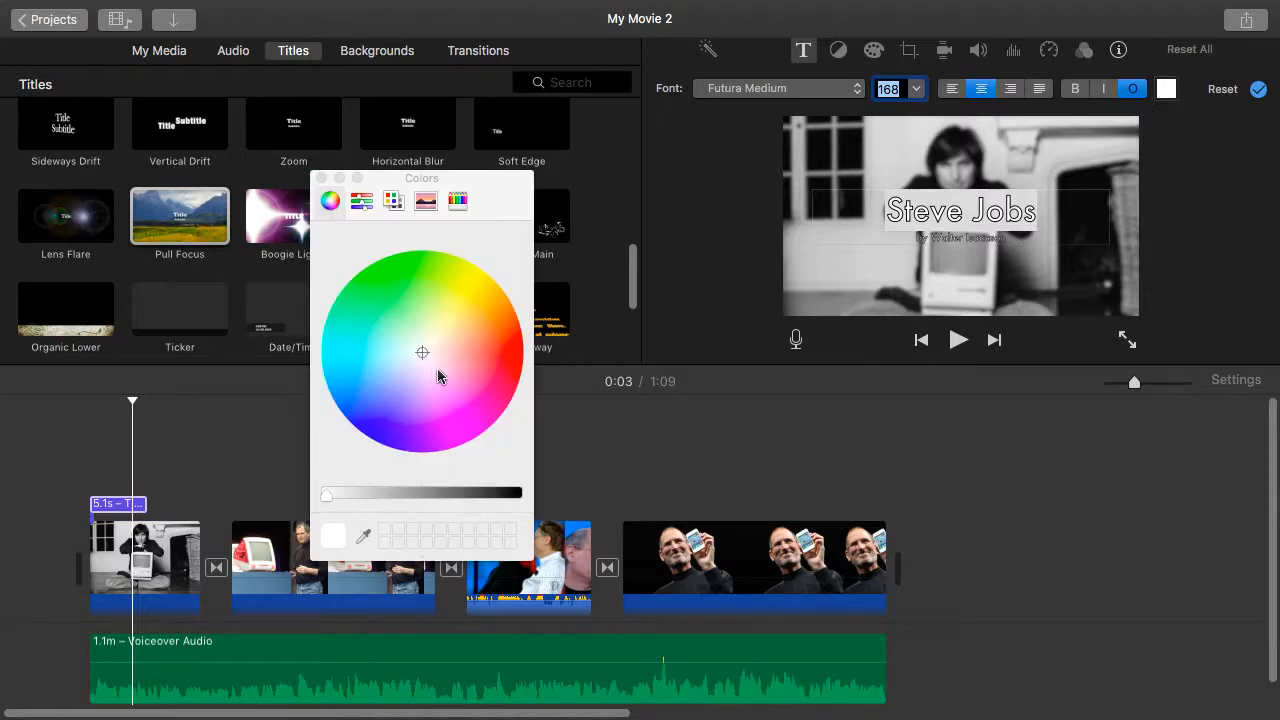
{"action": "left_click", "coordinate": [519, 493]}
{"action": "left_click", "coordinate": [841, 228]}
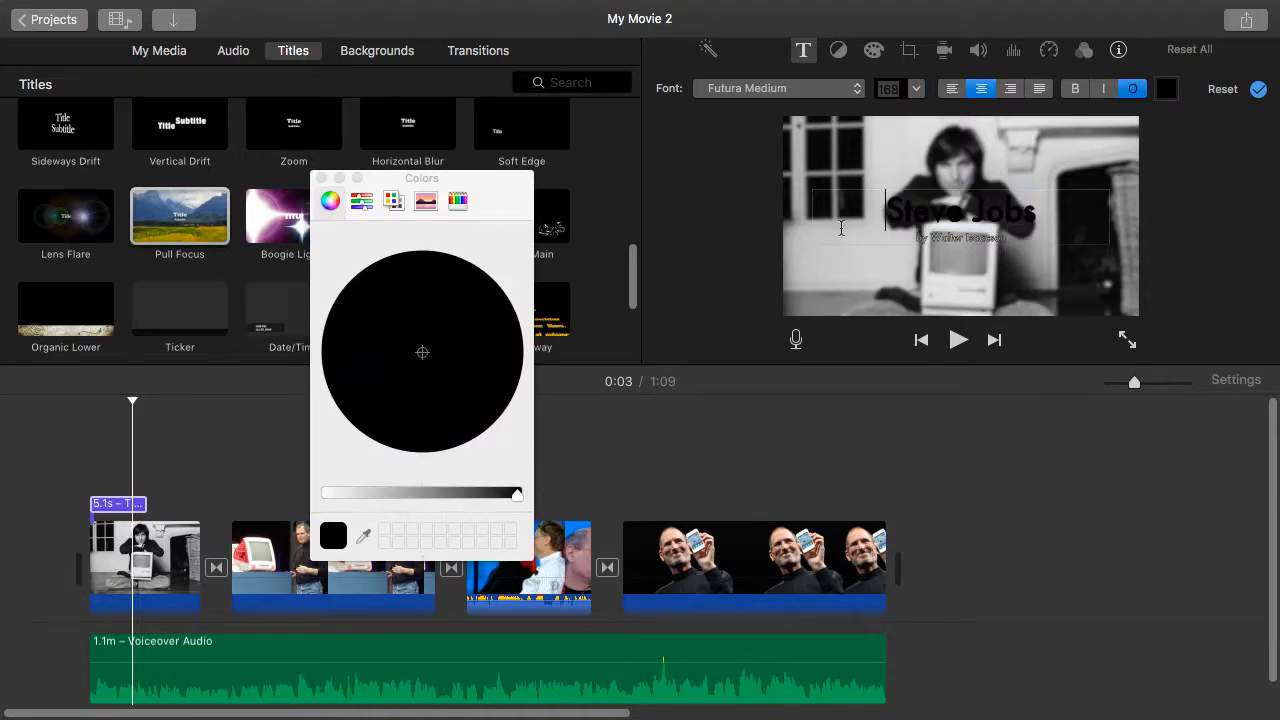
Step: Color the "Steve Jobs" line yellow using the pencil color palette, and close the color picker
{"action": "left_click_drag", "start_coordinate": [880, 221], "coordinate": [1031, 207]}
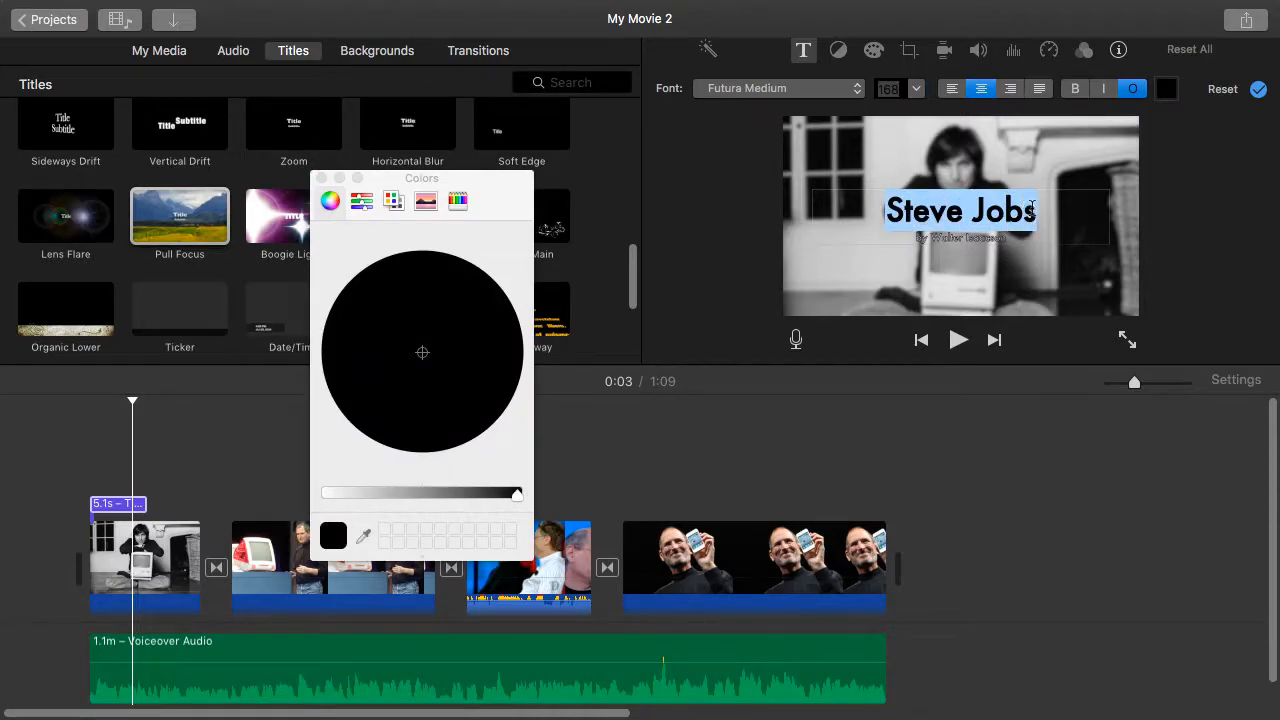
{"action": "left_click", "coordinate": [1167, 89]}
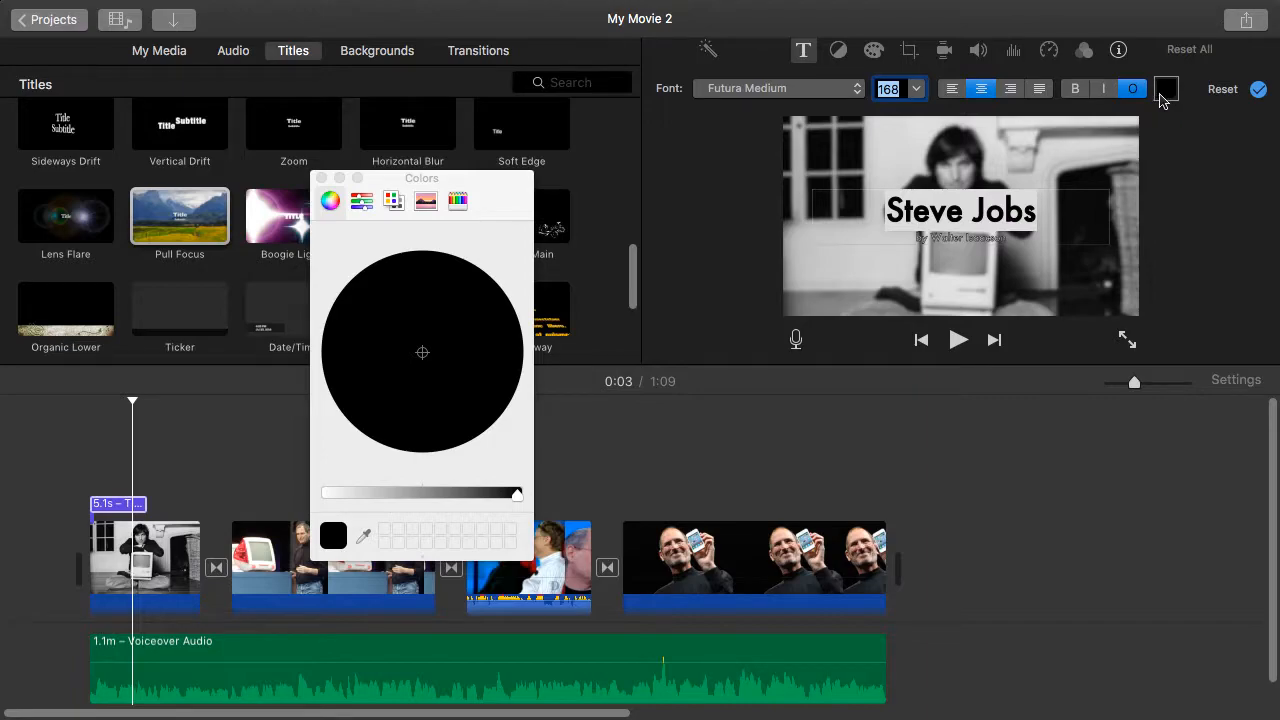
{"action": "left_click", "coordinate": [364, 205]}
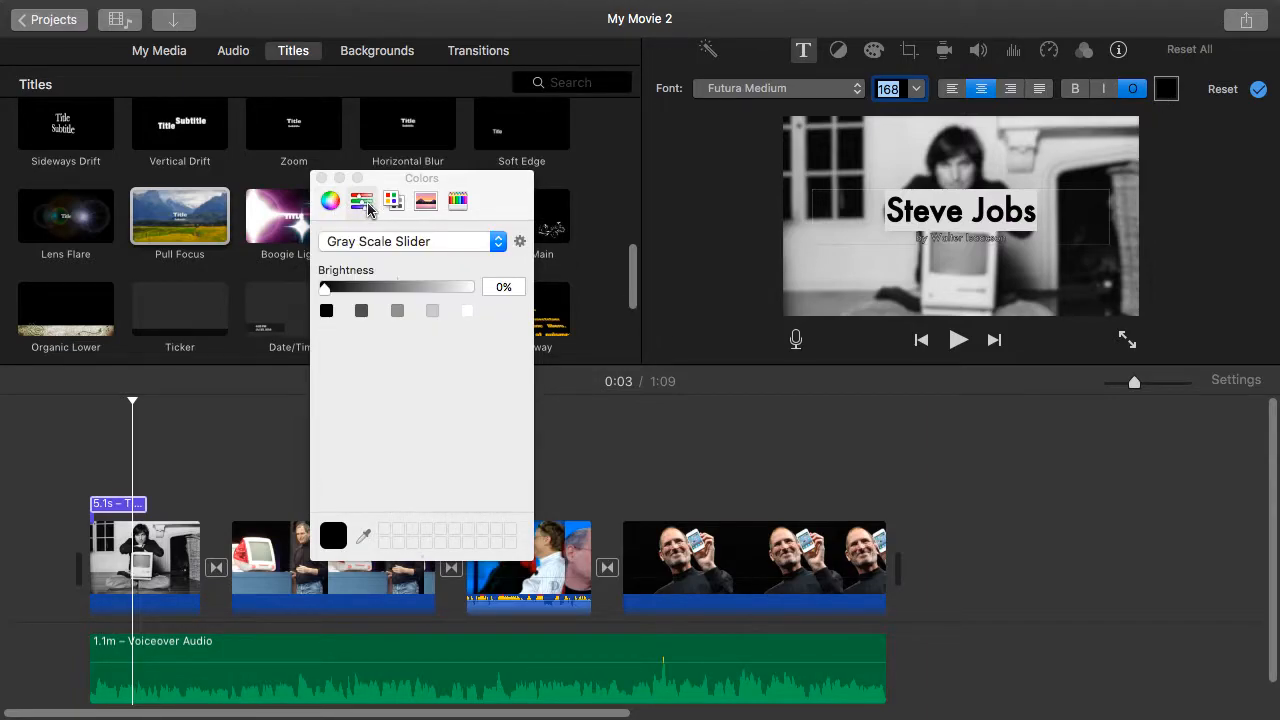
{"action": "left_click", "coordinate": [459, 203]}
{"action": "left_click", "coordinate": [360, 398]}
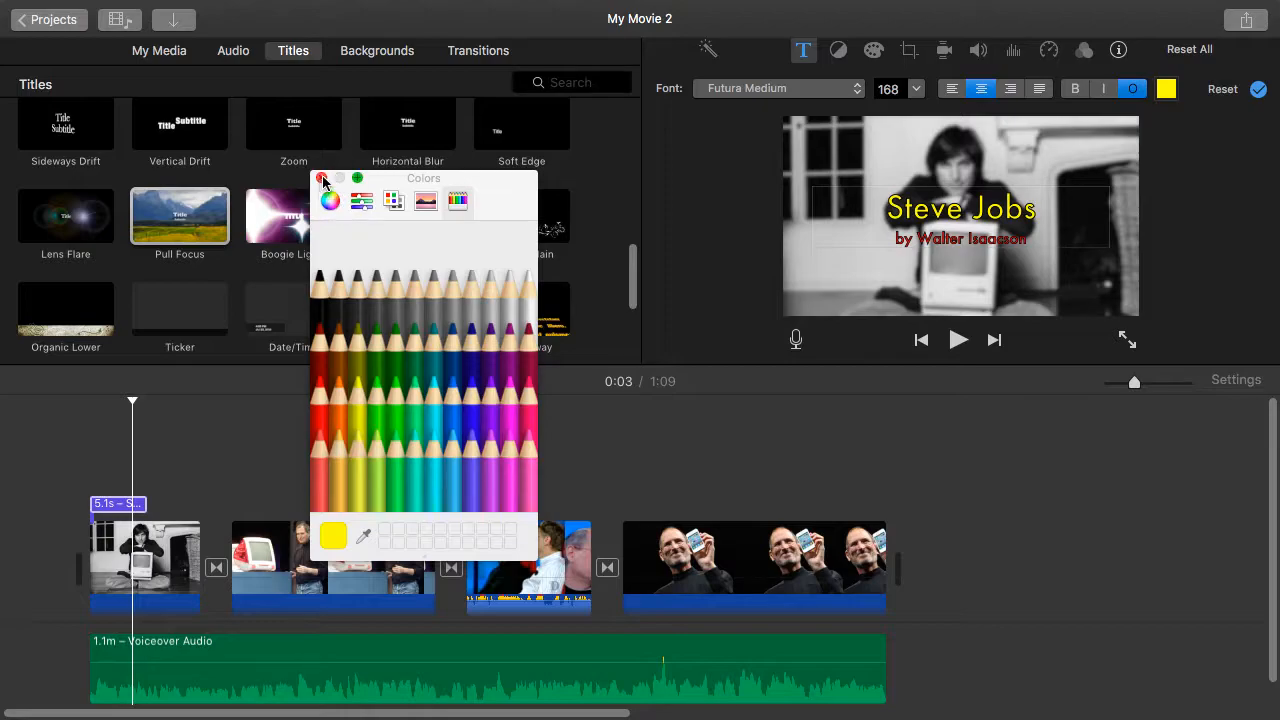
{"action": "left_click", "coordinate": [321, 178]}
Step: Add a Reveal Lower Third title over the start of the red iMac photo and adjust its length to about 5.3 seconds
{"action": "scroll", "coordinate": [430, 224], "scroll_direction": "down", "scroll_amount": 1}
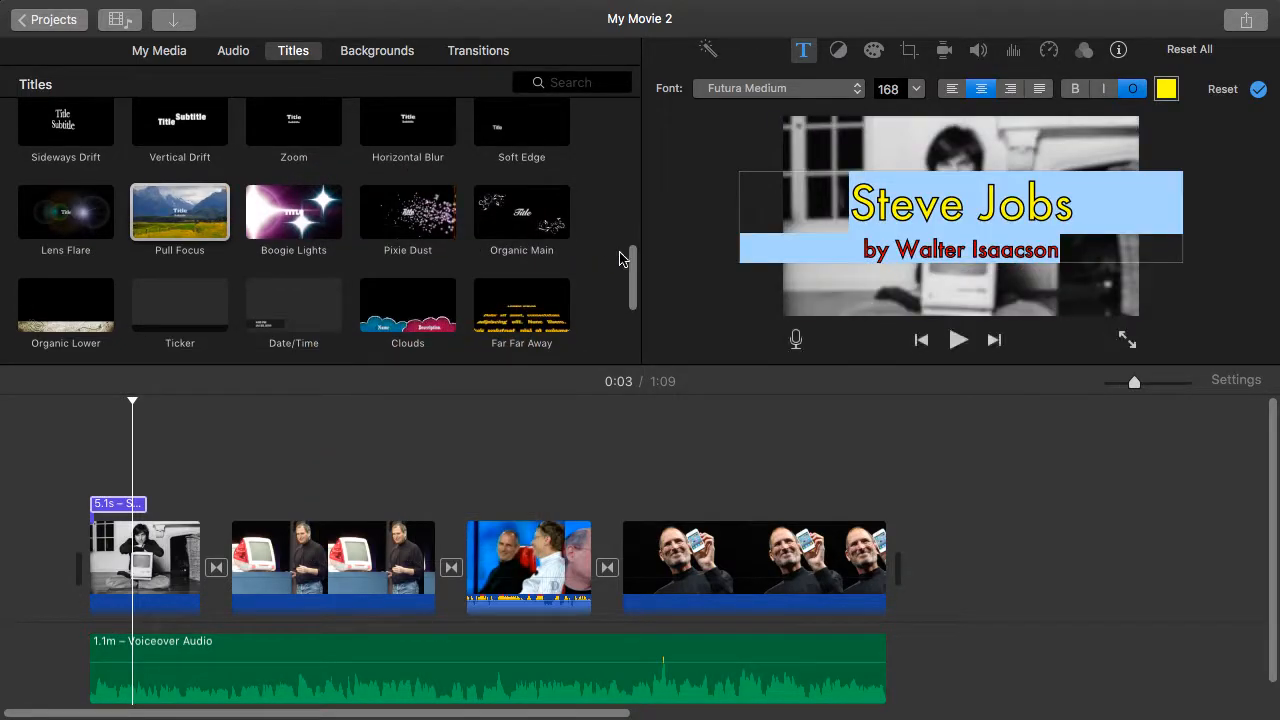
{"action": "left_click_drag", "start_coordinate": [633, 270], "coordinate": [655, 165]}
{"action": "left_click_drag", "start_coordinate": [55, 185], "coordinate": [203, 481]}
{"action": "left_click", "coordinate": [238, 508]}
{"action": "left_click_drag", "start_coordinate": [258, 505], "coordinate": [267, 510]}
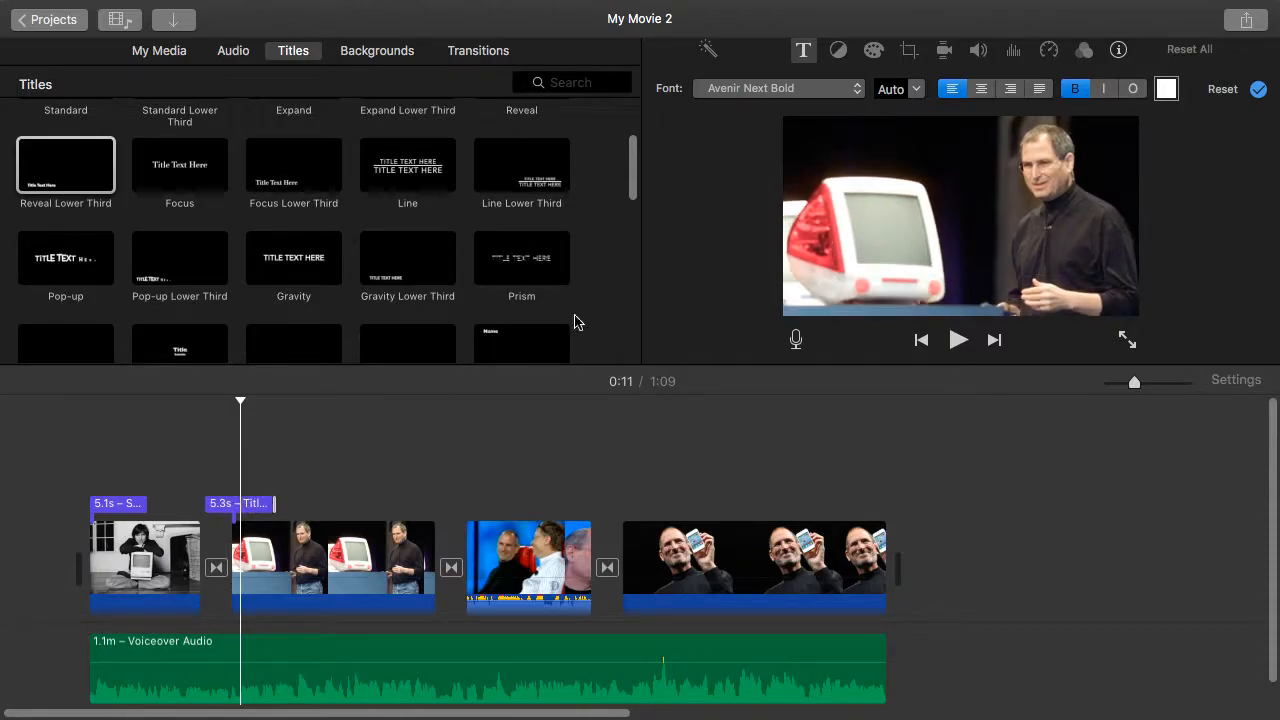
Step: Change the lower third title's text to "Brand Image" and set its font to Futura Medium
{"action": "left_click", "coordinate": [811, 295]}
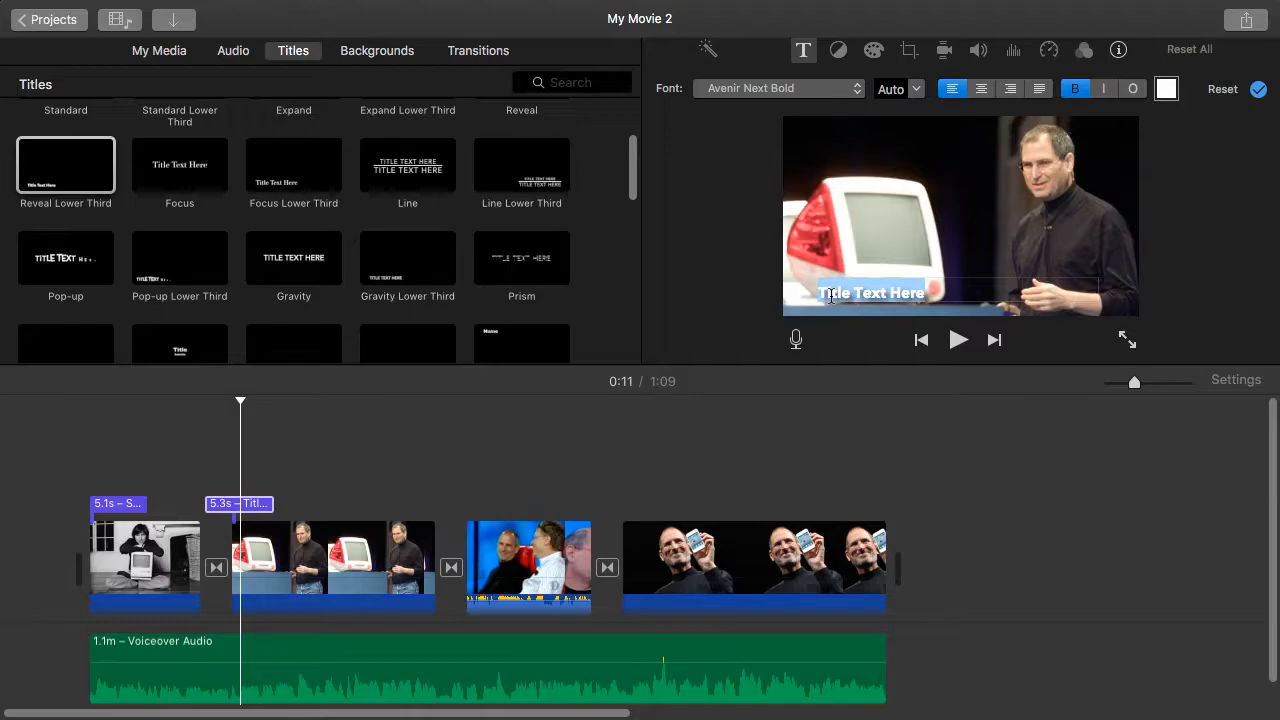
{"action": "type", "text": "Brand Image"}
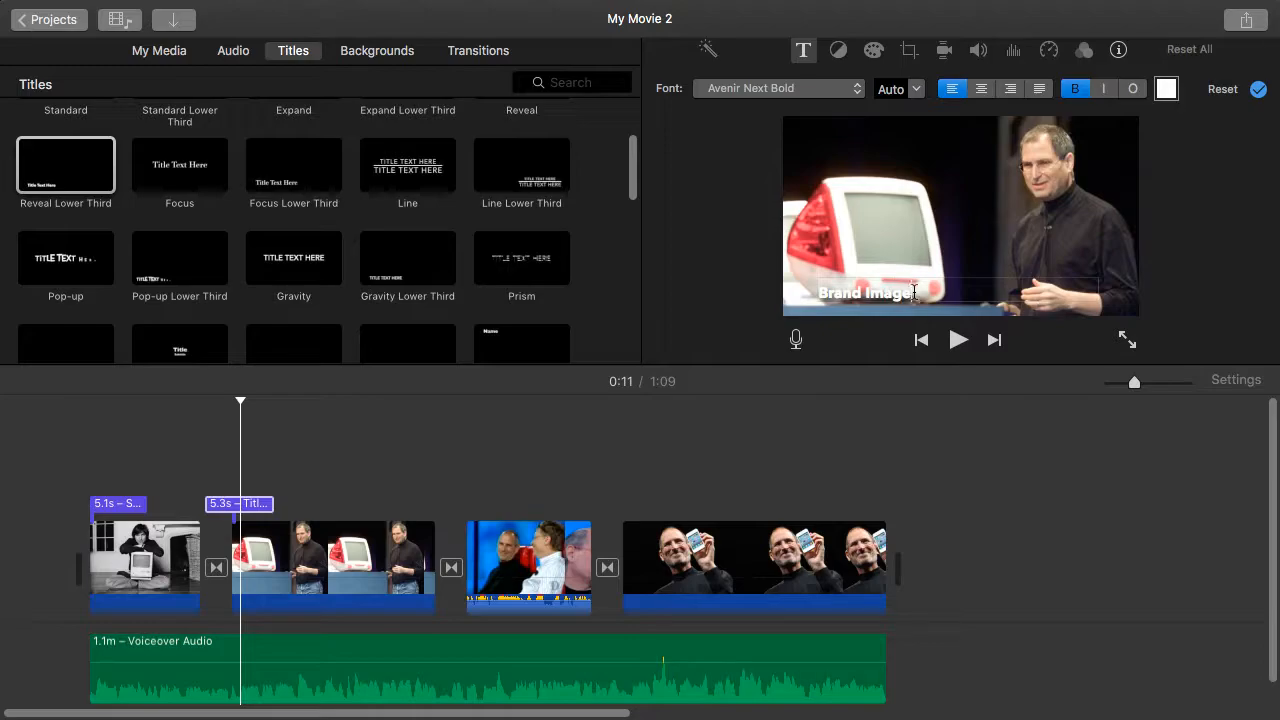
{"action": "left_click_drag", "start_coordinate": [914, 293], "coordinate": [812, 279]}
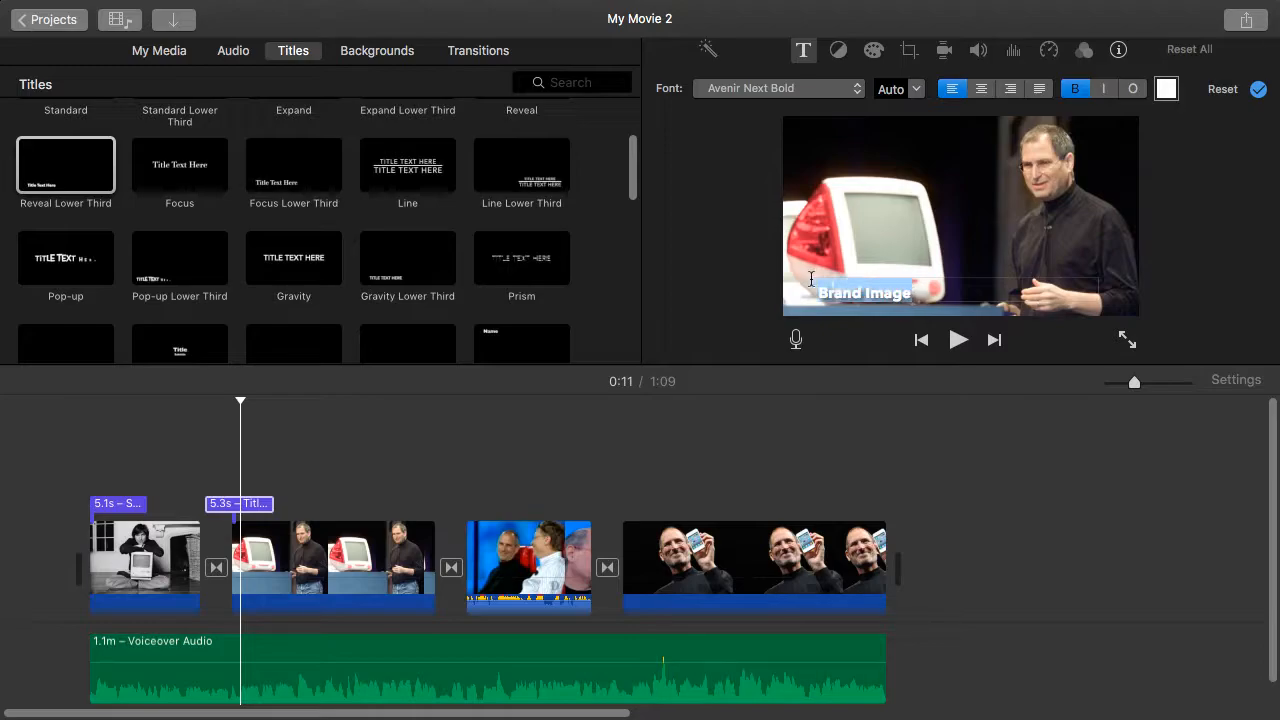
{"action": "left_click", "coordinate": [797, 90]}
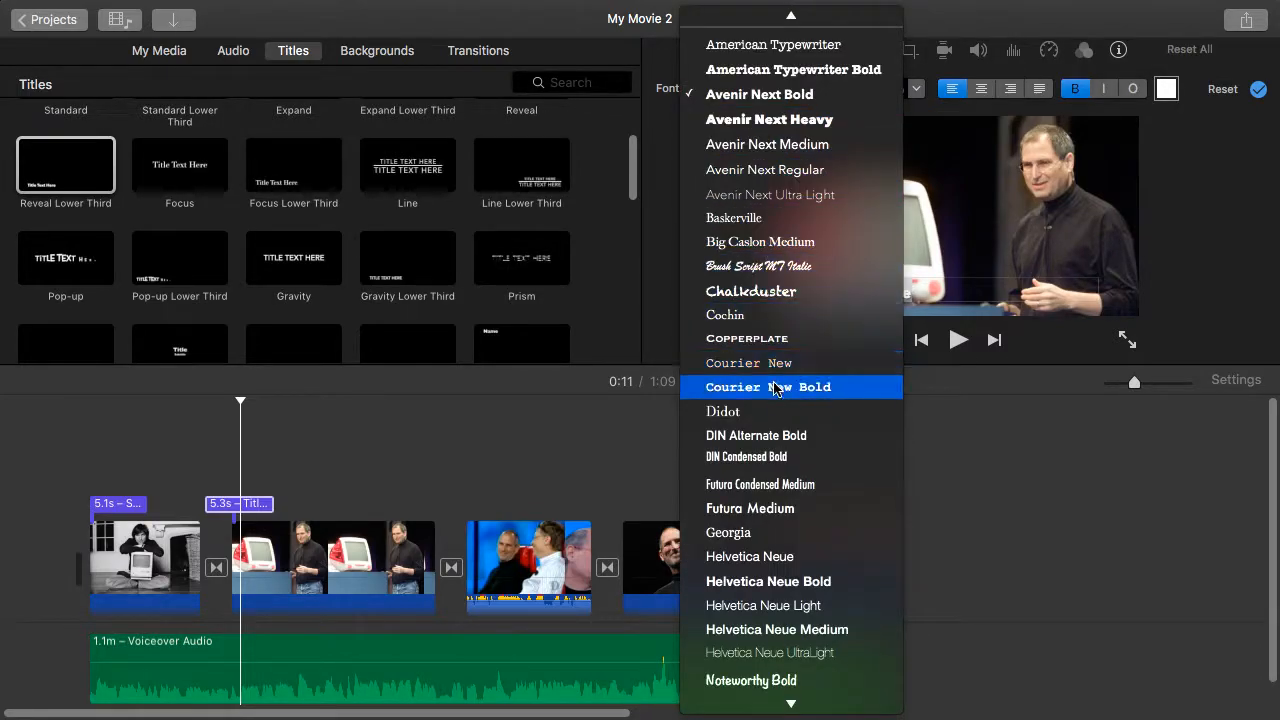
{"action": "left_click", "coordinate": [778, 508]}
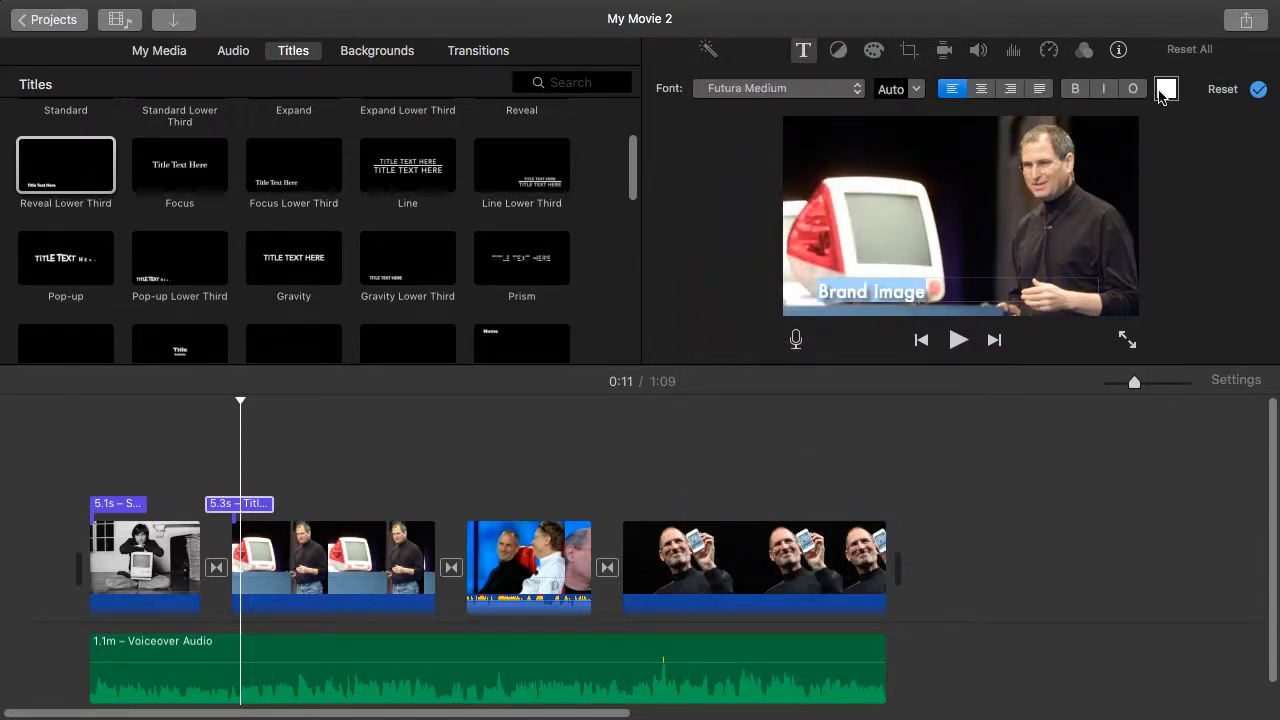
Step: Color the "Brand Image" text Licorice black and close the color picker
{"action": "left_click", "coordinate": [1163, 91]}
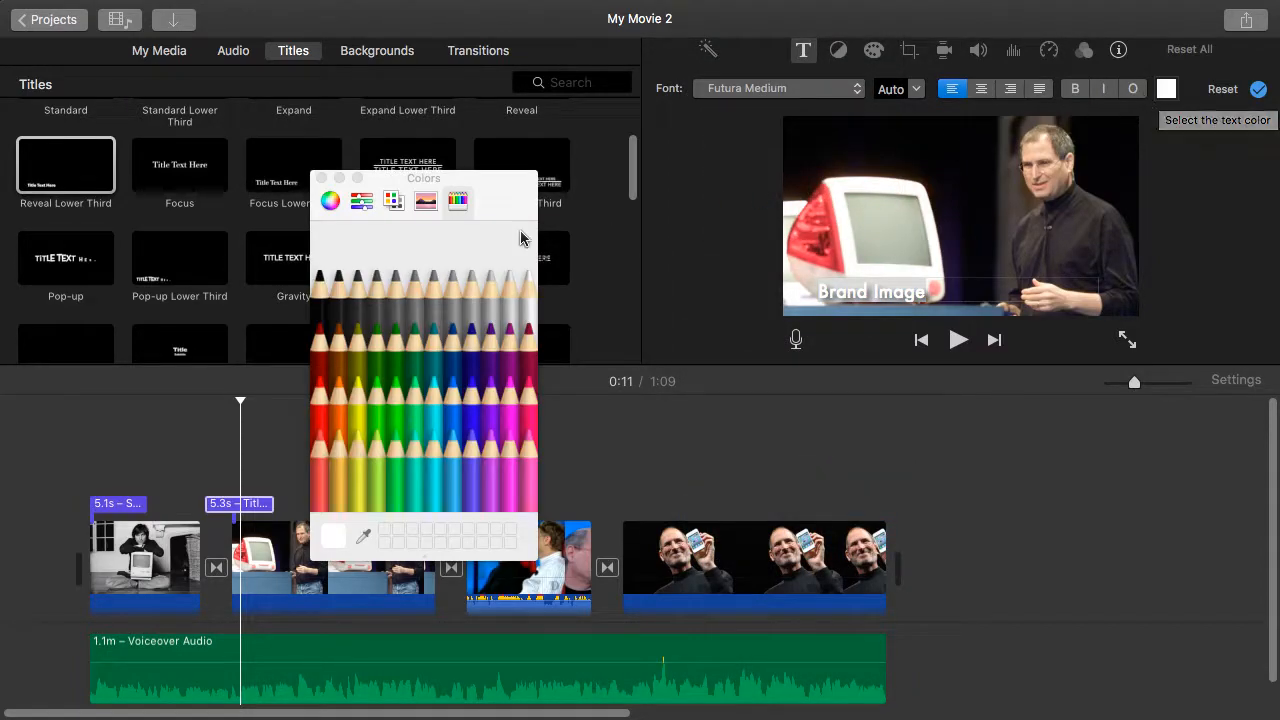
{"action": "left_click", "coordinate": [319, 298]}
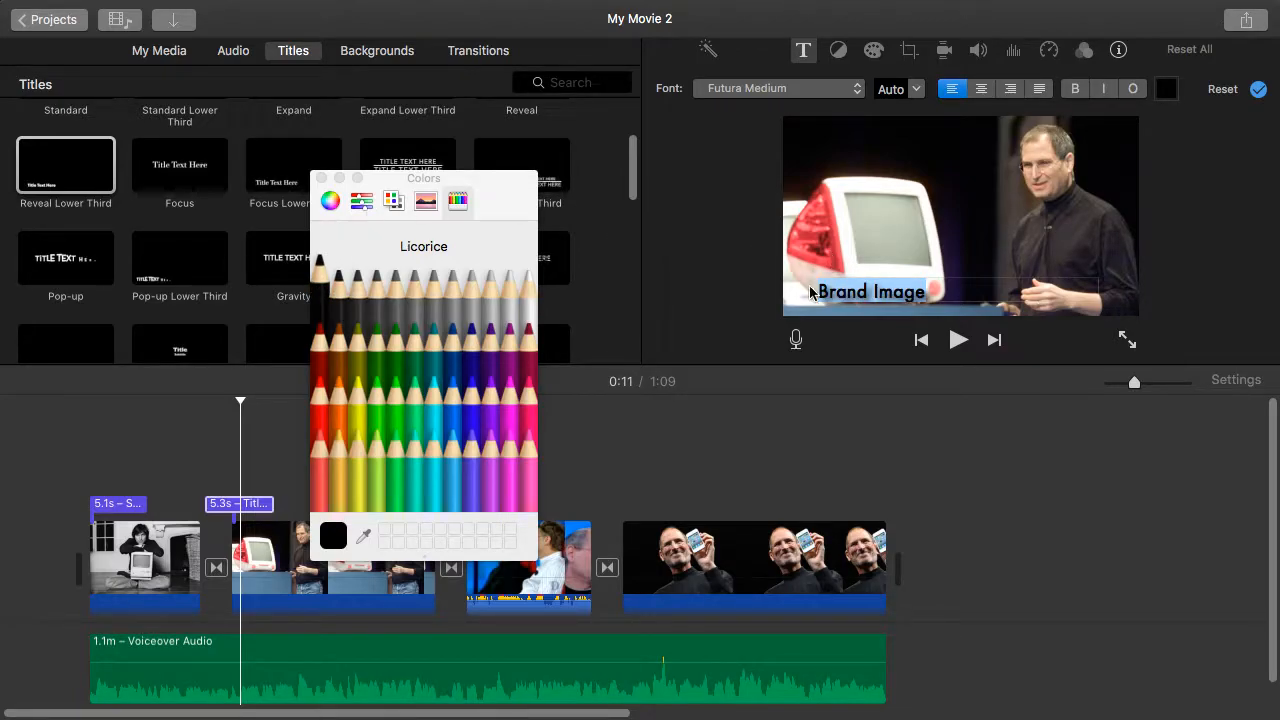
{"action": "left_click", "coordinate": [709, 302]}
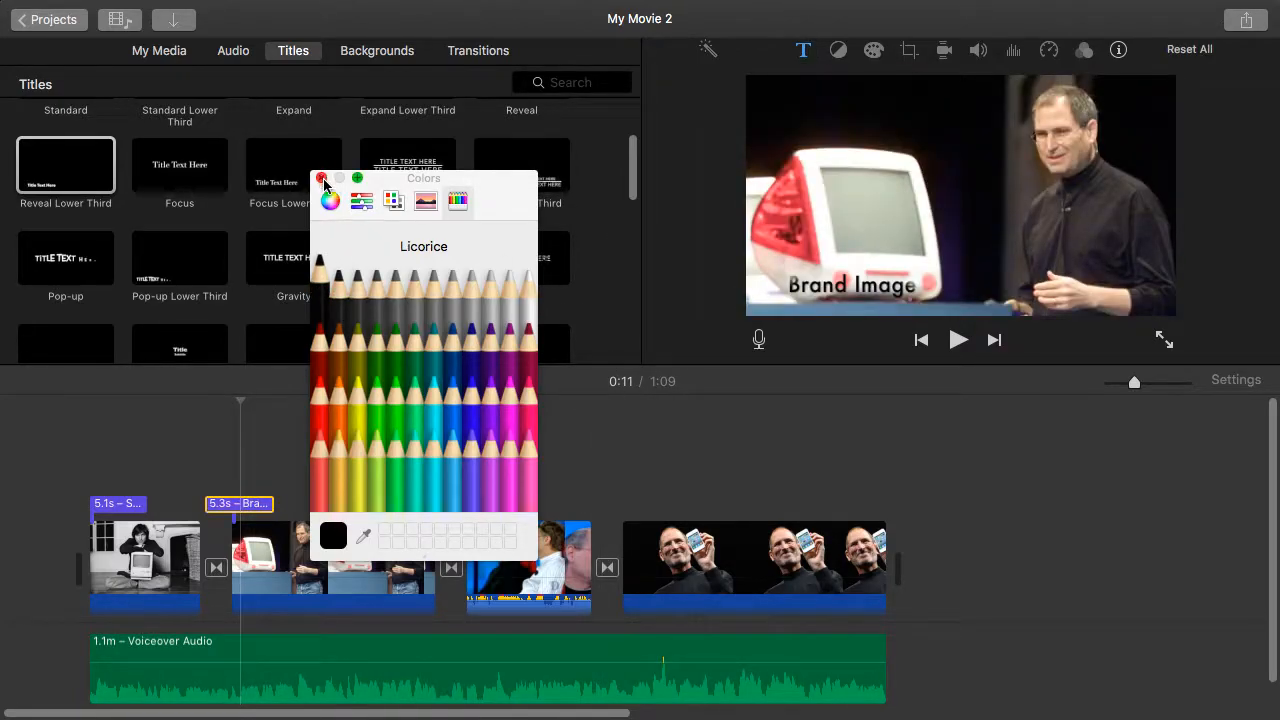
{"action": "left_click", "coordinate": [321, 178]}
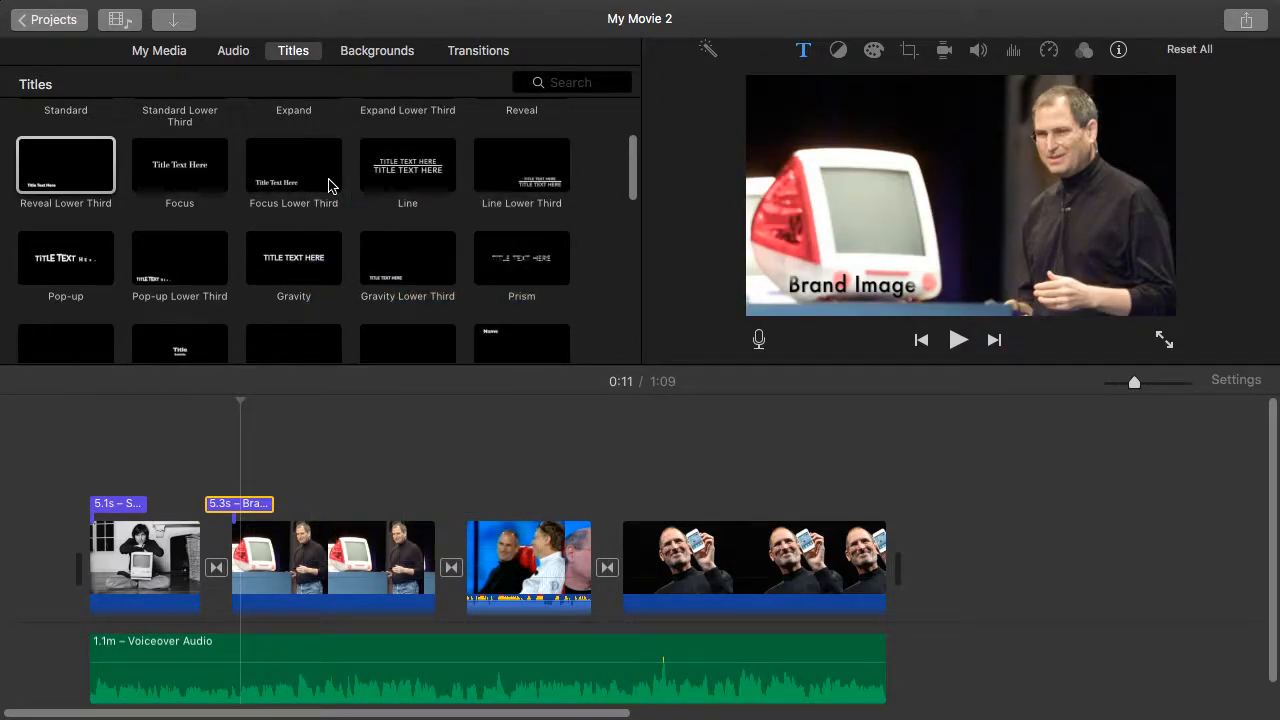
Step: Copy the "Brand Image" title and paste it over the start of the video clip
{"action": "right_click", "coordinate": [229, 506]}
{"action": "left_click", "coordinate": [277, 475]}
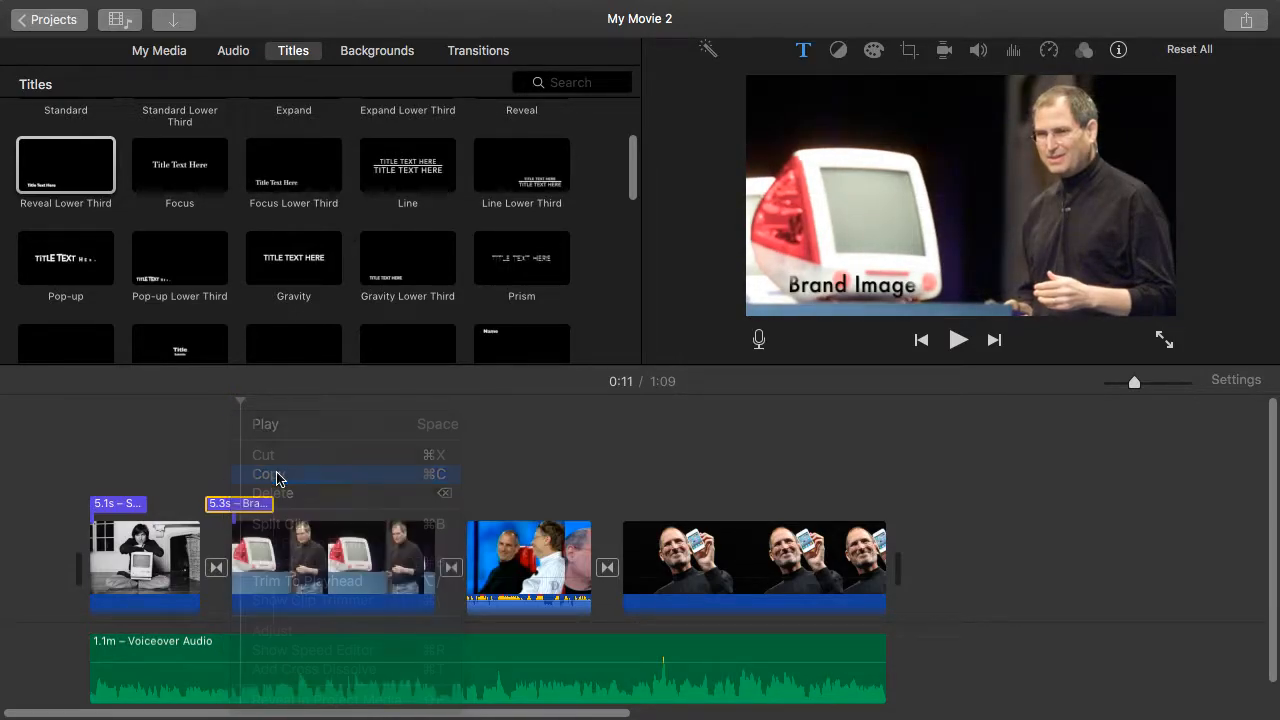
{"action": "left_click", "coordinate": [469, 524]}
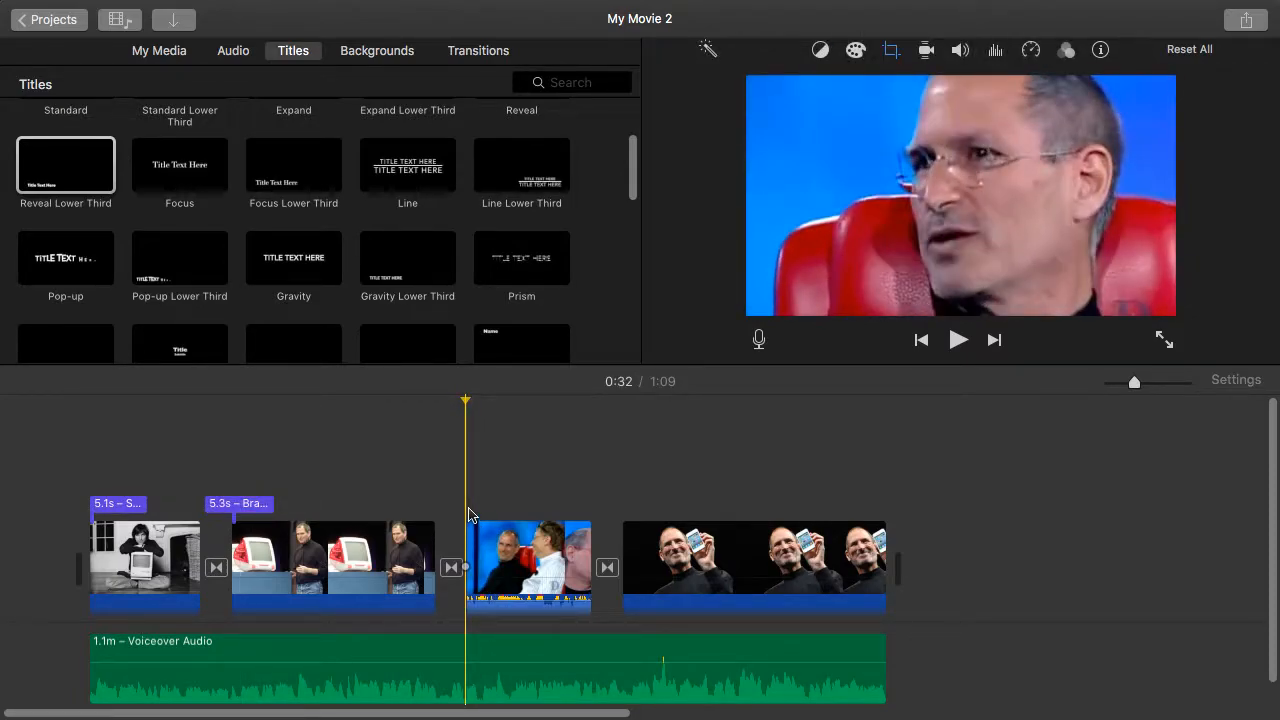
{"action": "left_click", "coordinate": [259, 512]}
{"action": "right_click", "coordinate": [259, 515]}
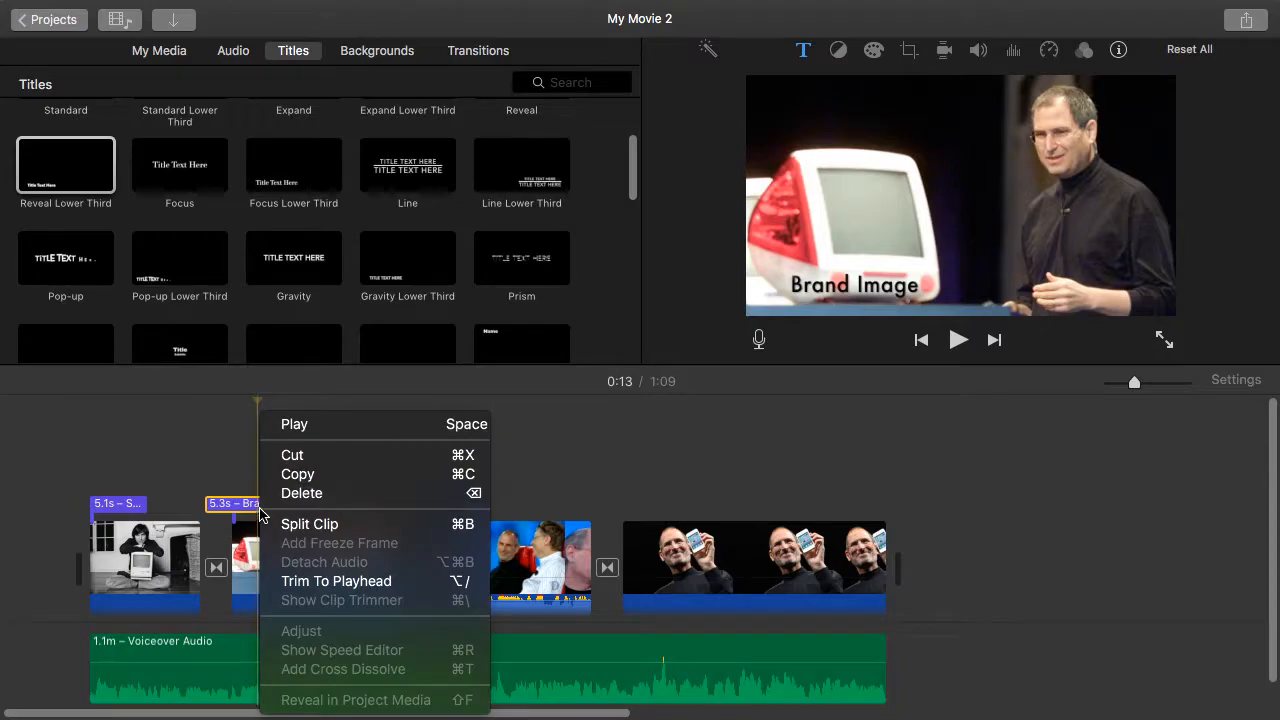
{"action": "left_click", "coordinate": [297, 474]}
{"action": "left_click", "coordinate": [469, 512]}
{"action": "left_click", "coordinate": [469, 512]}
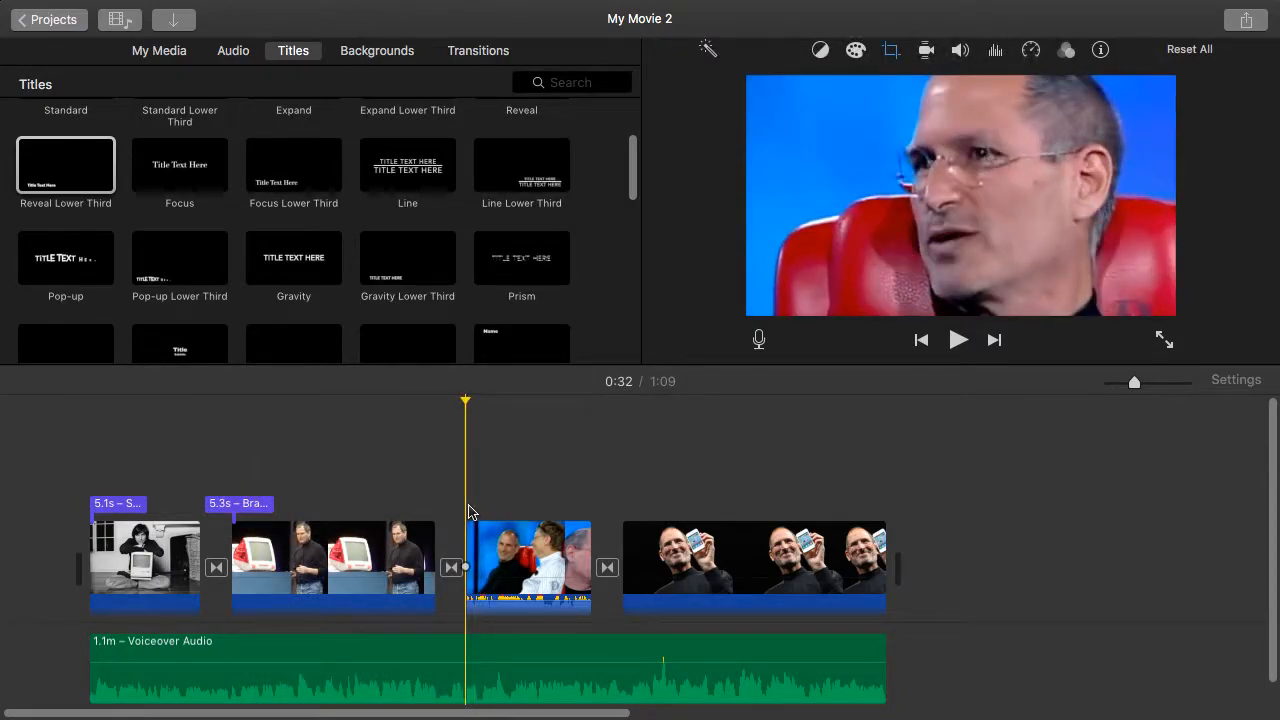
{"action": "key", "text": "super+v"}
{"action": "key", "text": "space"}
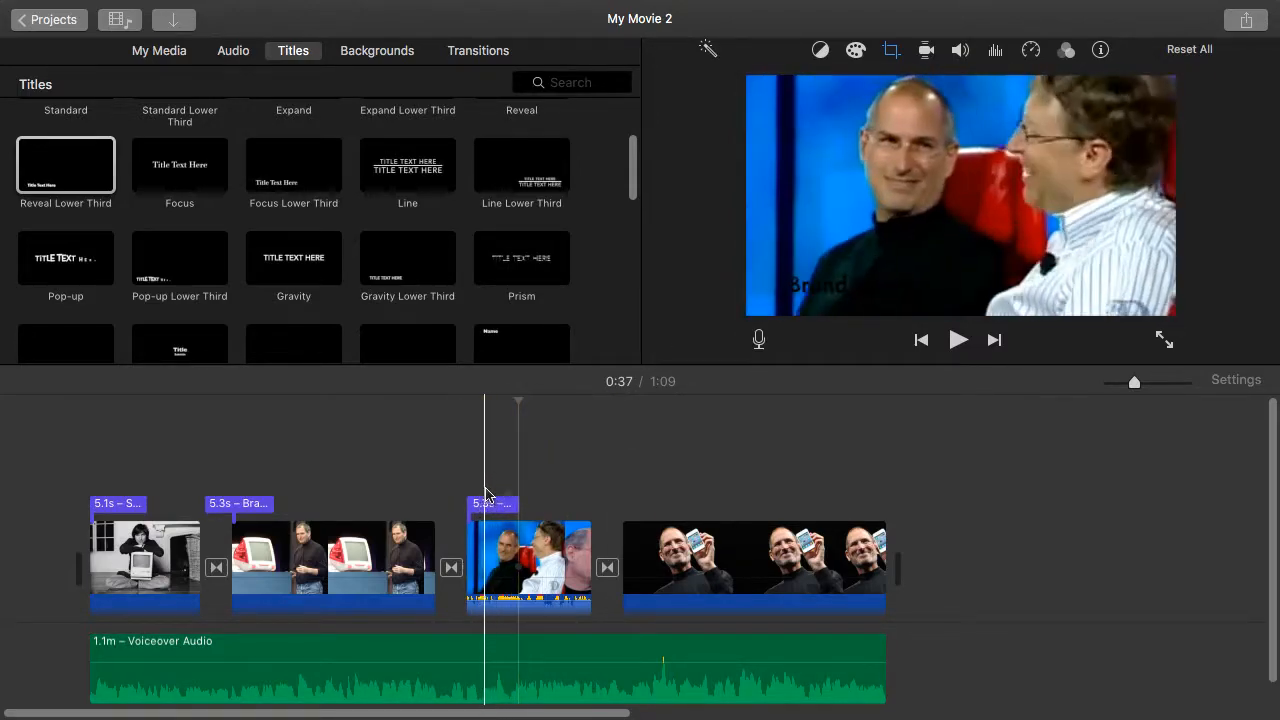
Step: Color the "Brand Image" title over the video clip Snow white and close the color picker
{"action": "left_click", "coordinate": [484, 504]}
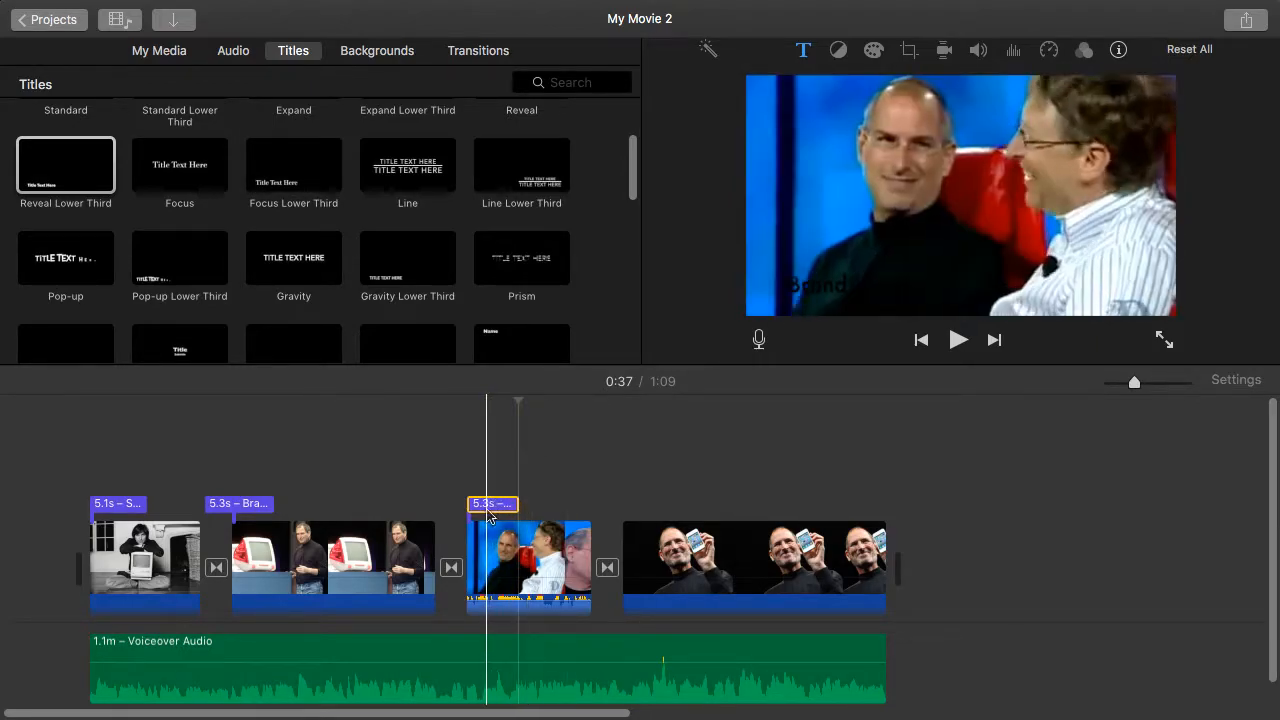
{"action": "double_click", "coordinate": [910, 292]}
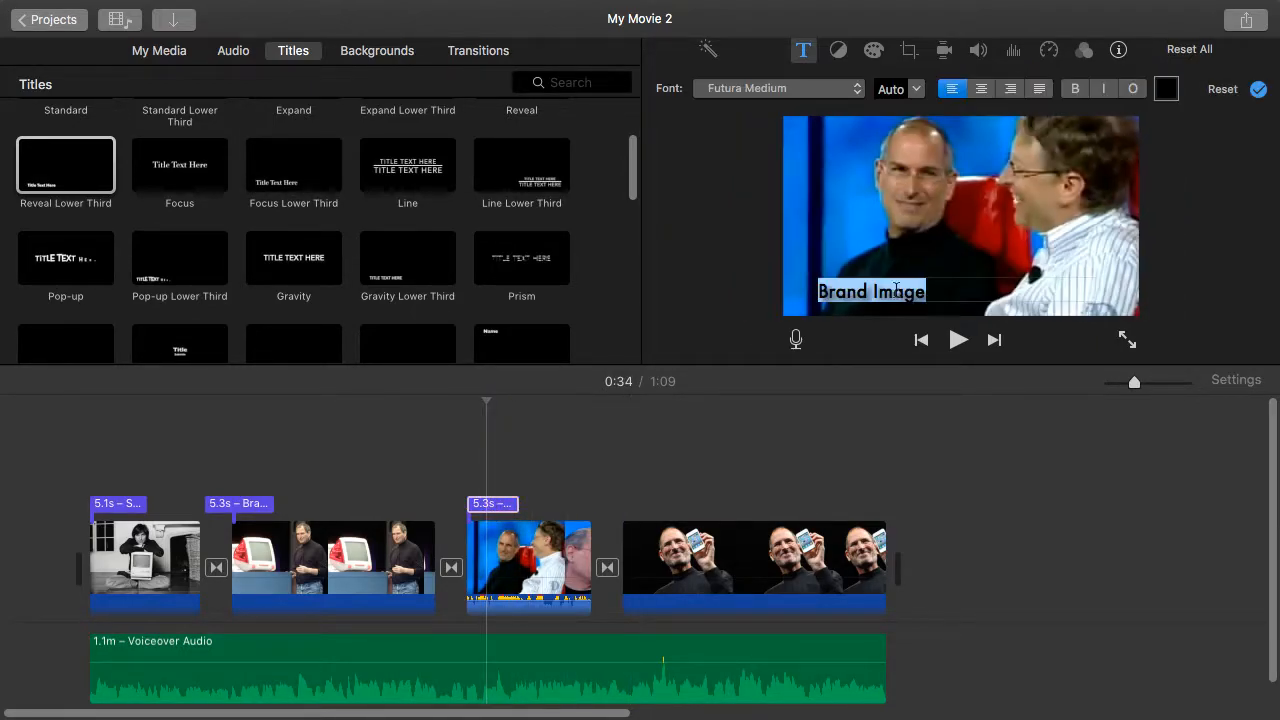
{"action": "left_click", "coordinate": [1166, 89]}
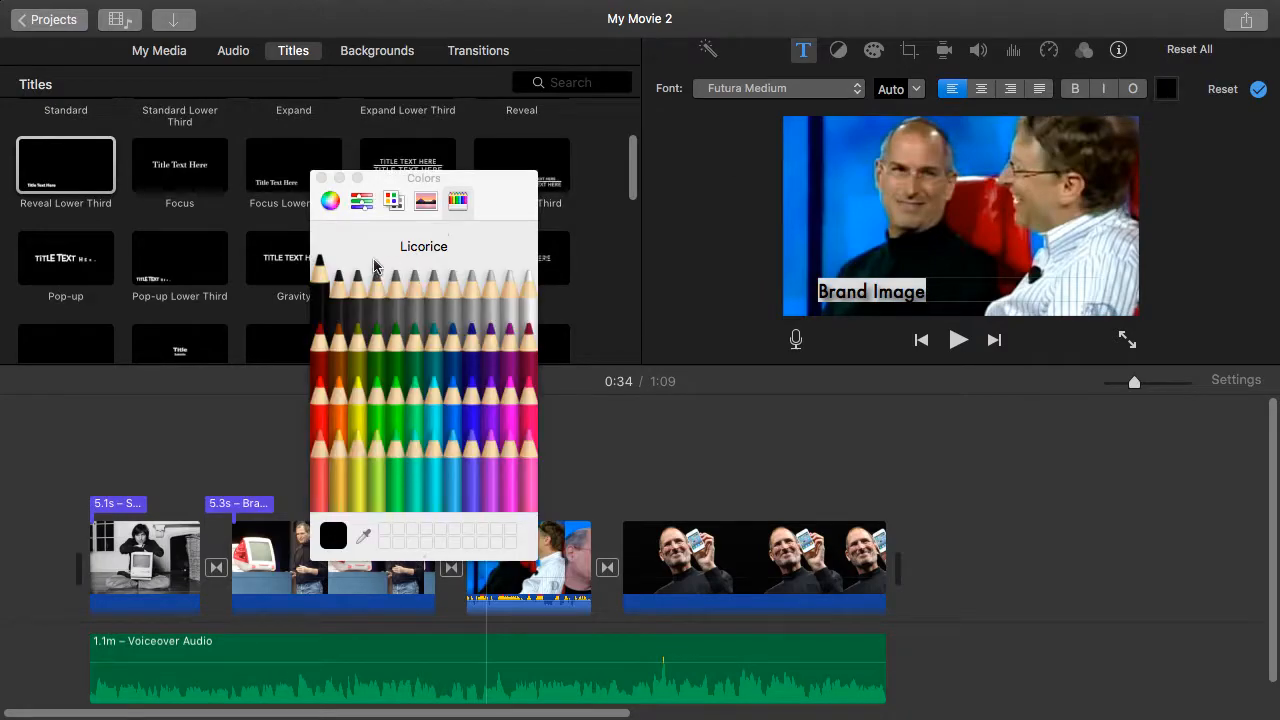
{"action": "left_click", "coordinate": [528, 300]}
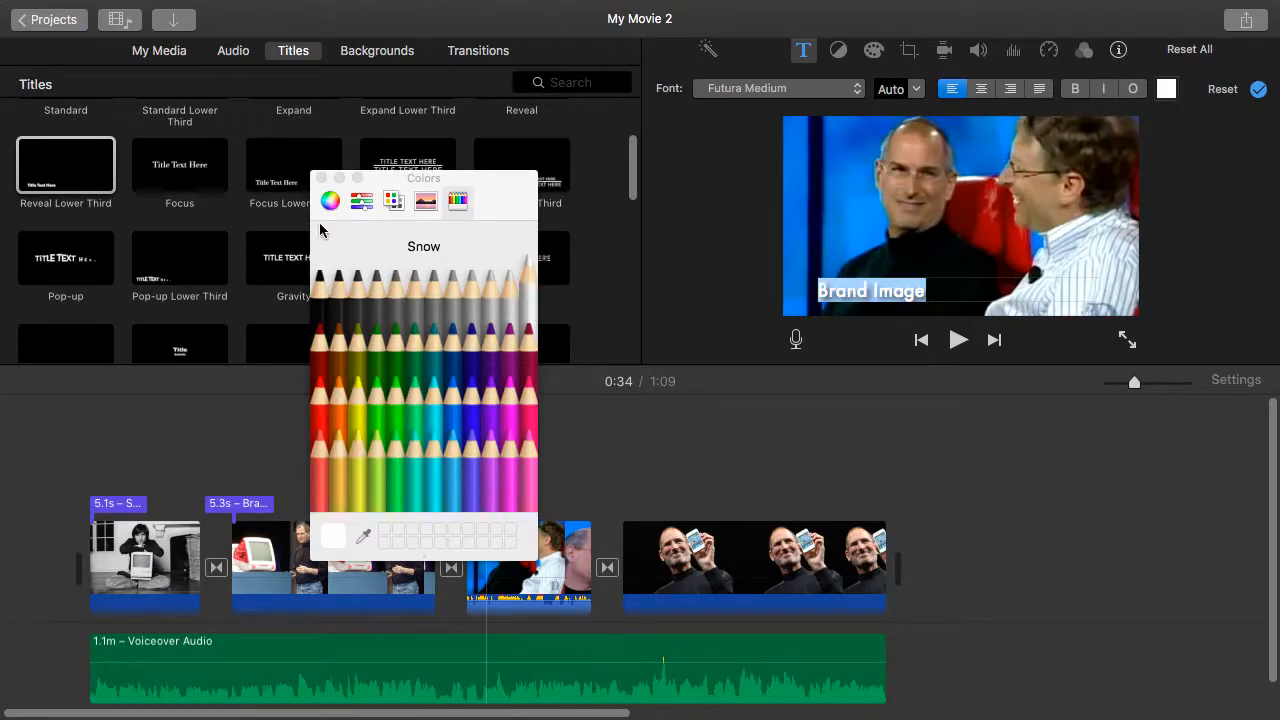
{"action": "left_click", "coordinate": [321, 178]}
{"action": "left_click", "coordinate": [808, 248]}
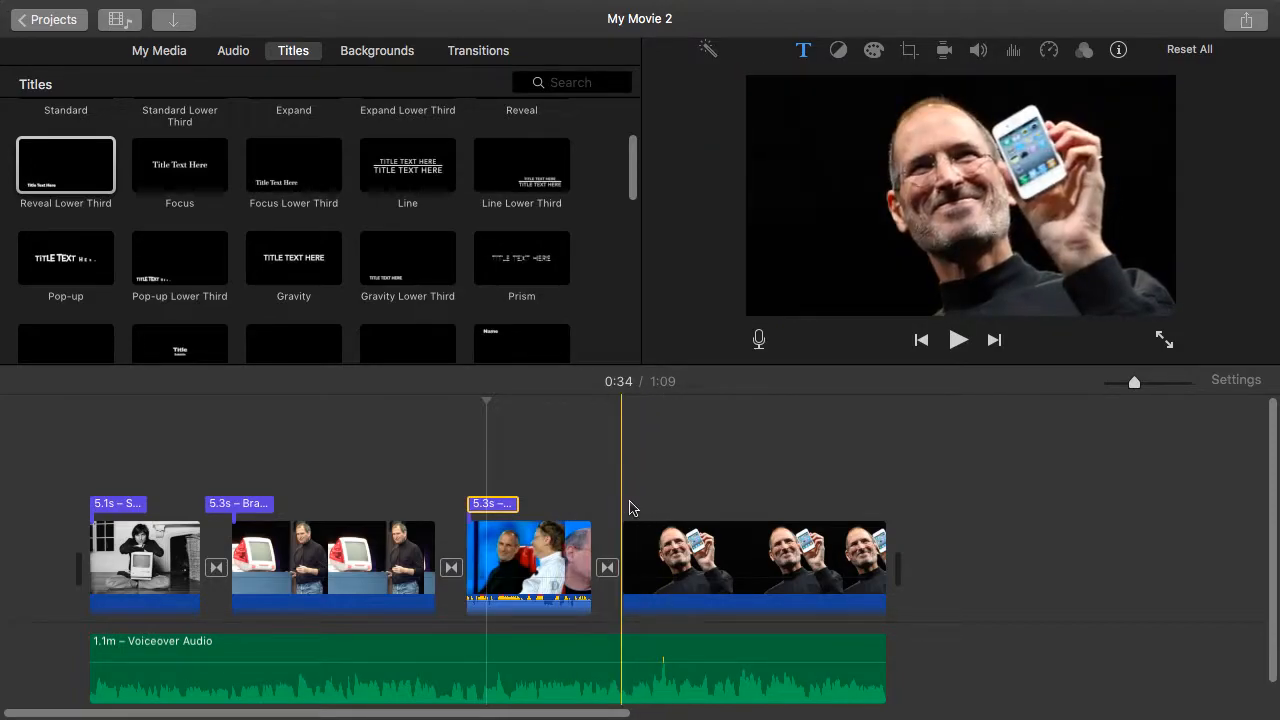
Step: Paste the copied title over the start of the iPhone photo and color its text Snow white
{"action": "key", "text": "super+v"}
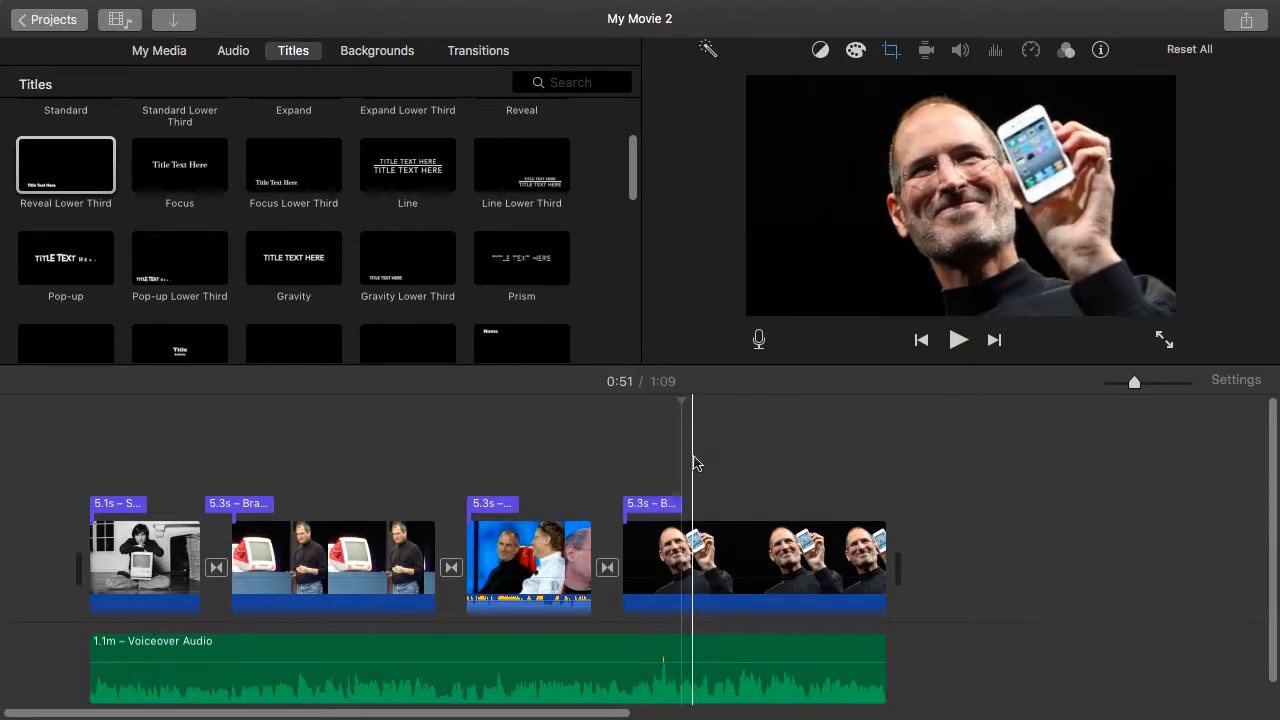
{"action": "left_click", "coordinate": [659, 509]}
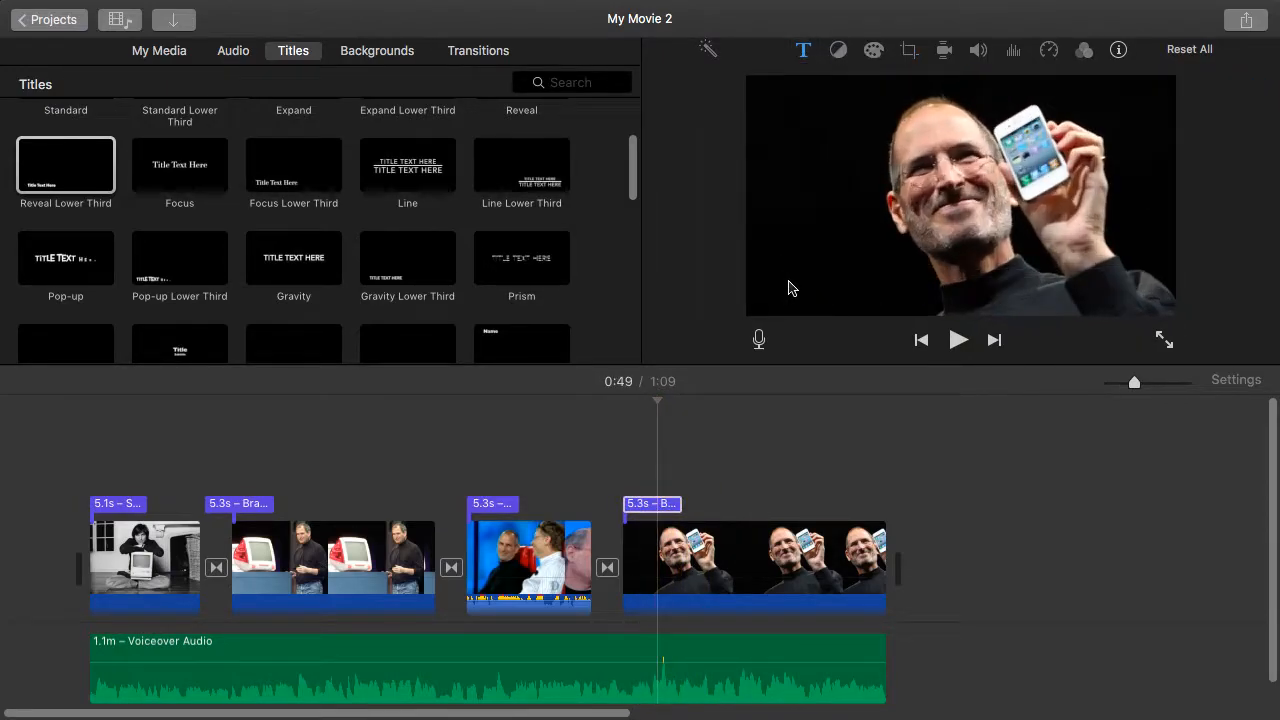
{"action": "left_click", "coordinate": [855, 287]}
{"action": "left_click", "coordinate": [1166, 88]}
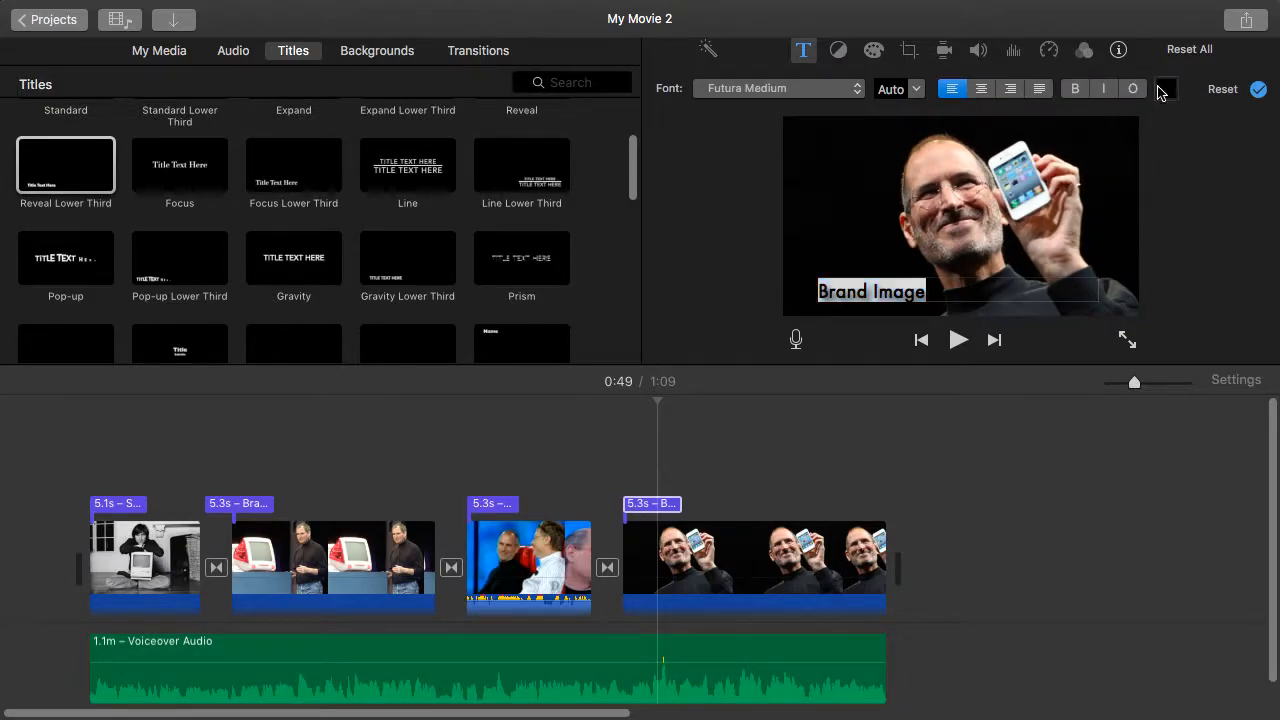
{"action": "left_click", "coordinate": [526, 285]}
{"action": "left_click", "coordinate": [320, 178]}
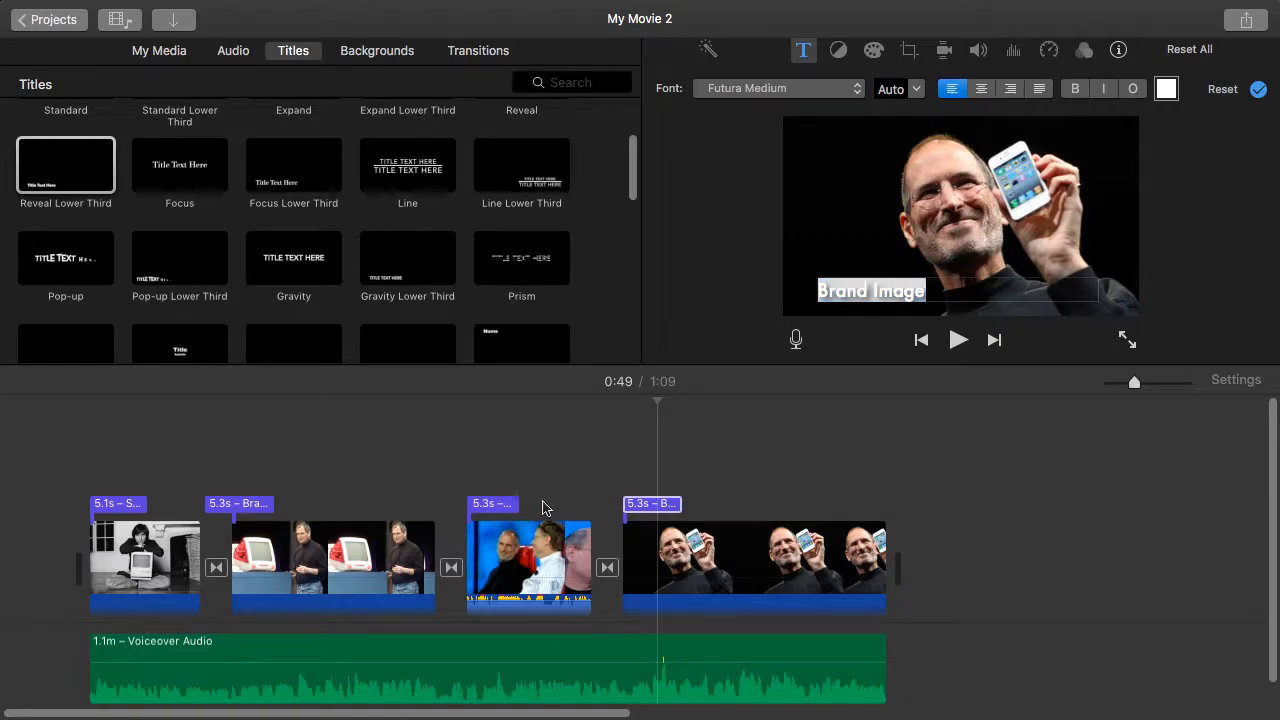
Step: Change the video clip's title text to "Focus" and the iPhone photo's title text to "Details"
{"action": "left_click", "coordinate": [495, 503]}
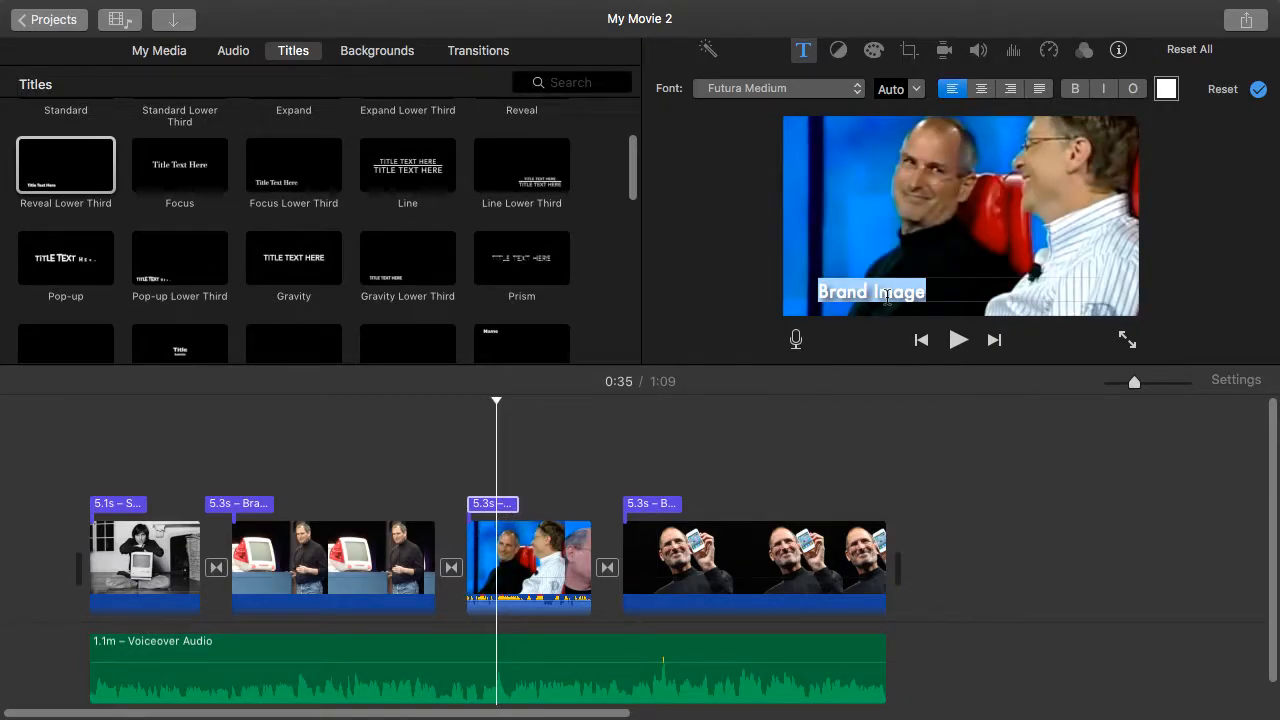
{"action": "type", "text": "Focus"}
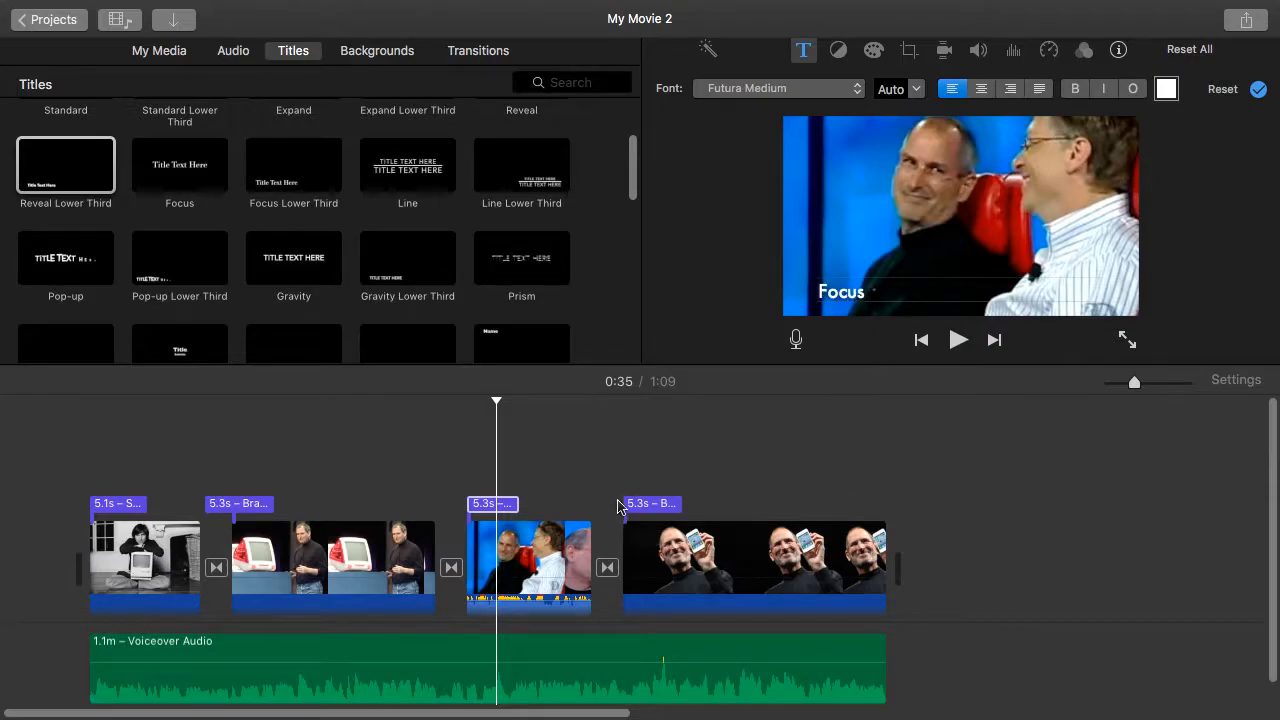
{"action": "left_click", "coordinate": [661, 503]}
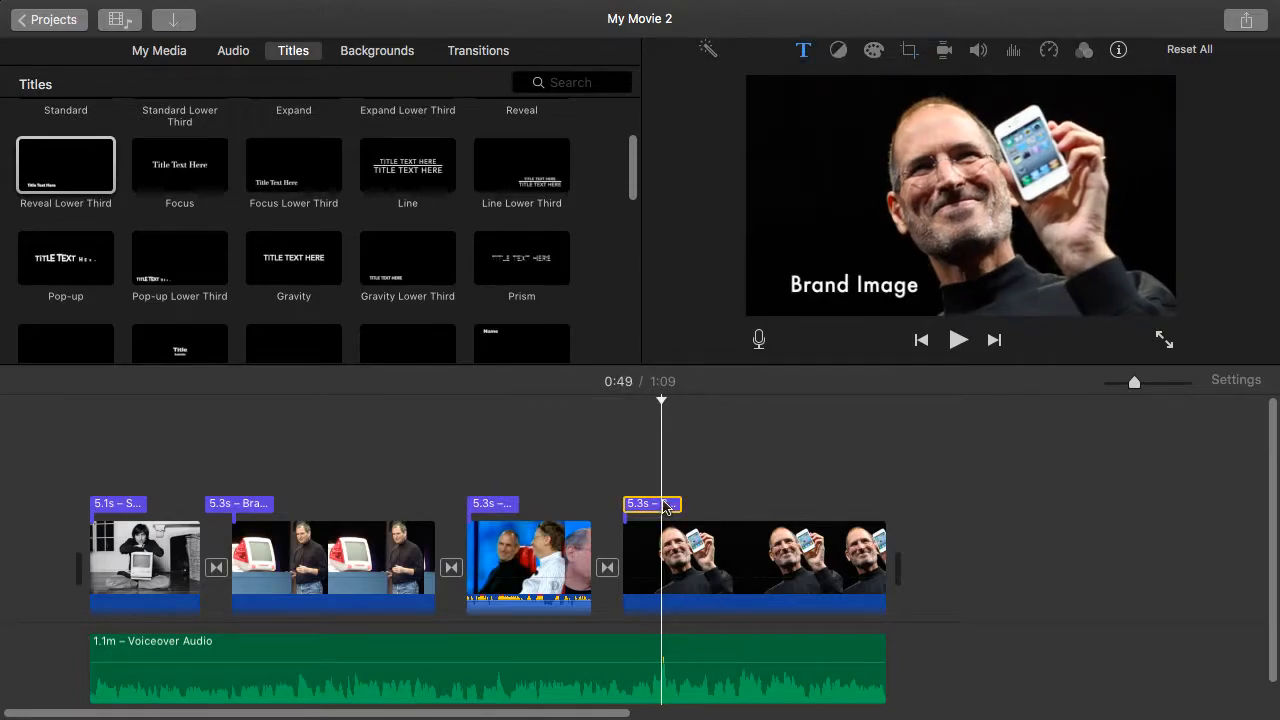
{"action": "left_click", "coordinate": [881, 290]}
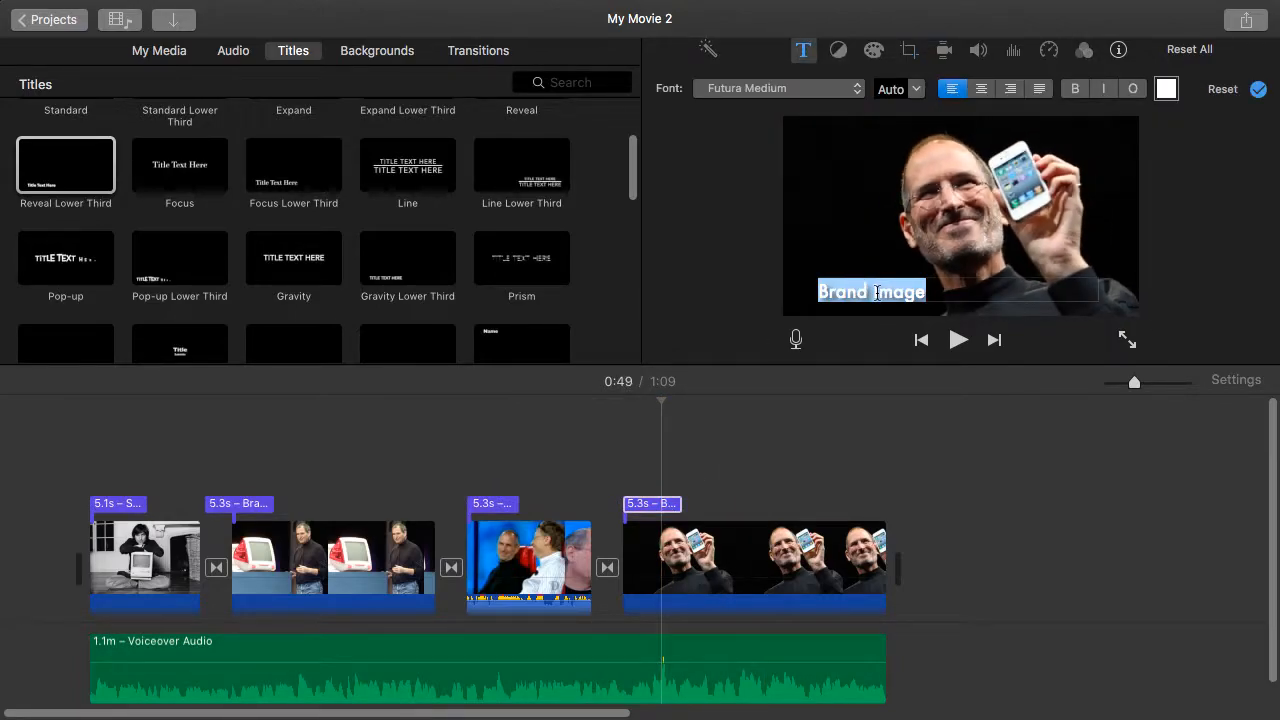
{"action": "type", "text": "Details"}
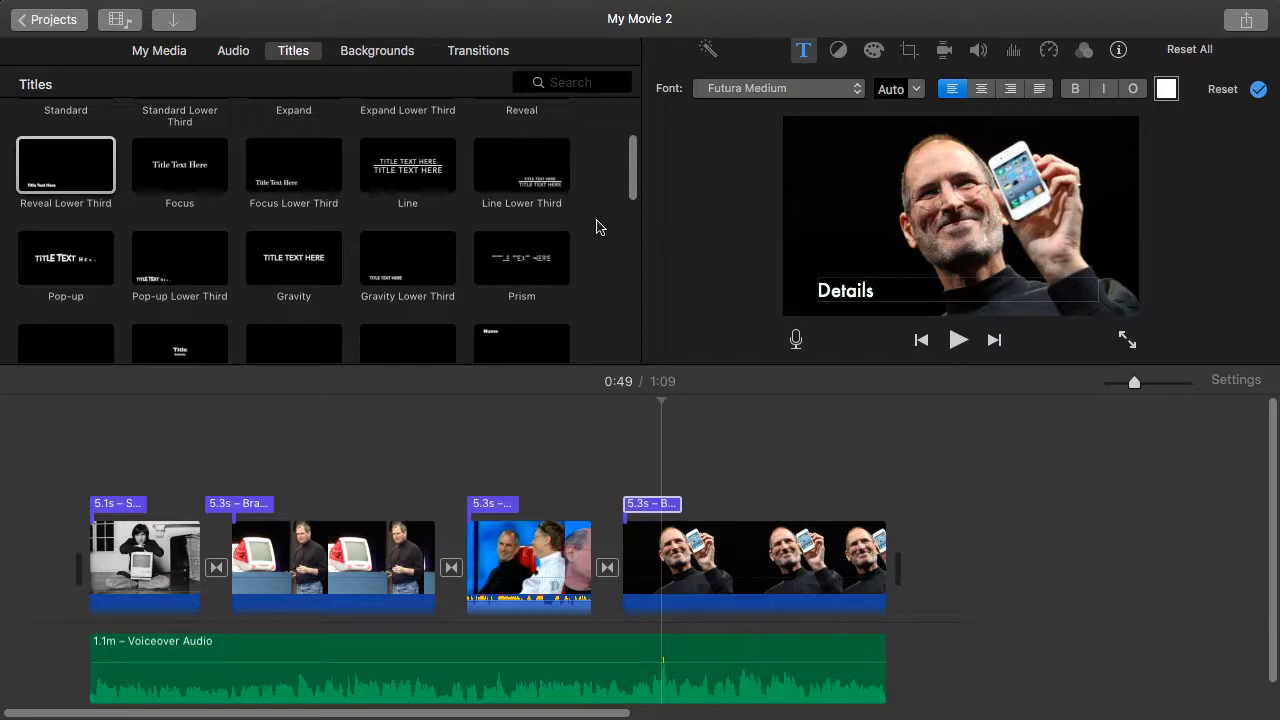
Step: Play the movie from the beginning to check the opening title, stopping after about five seconds
{"action": "left_click", "coordinate": [88, 625]}
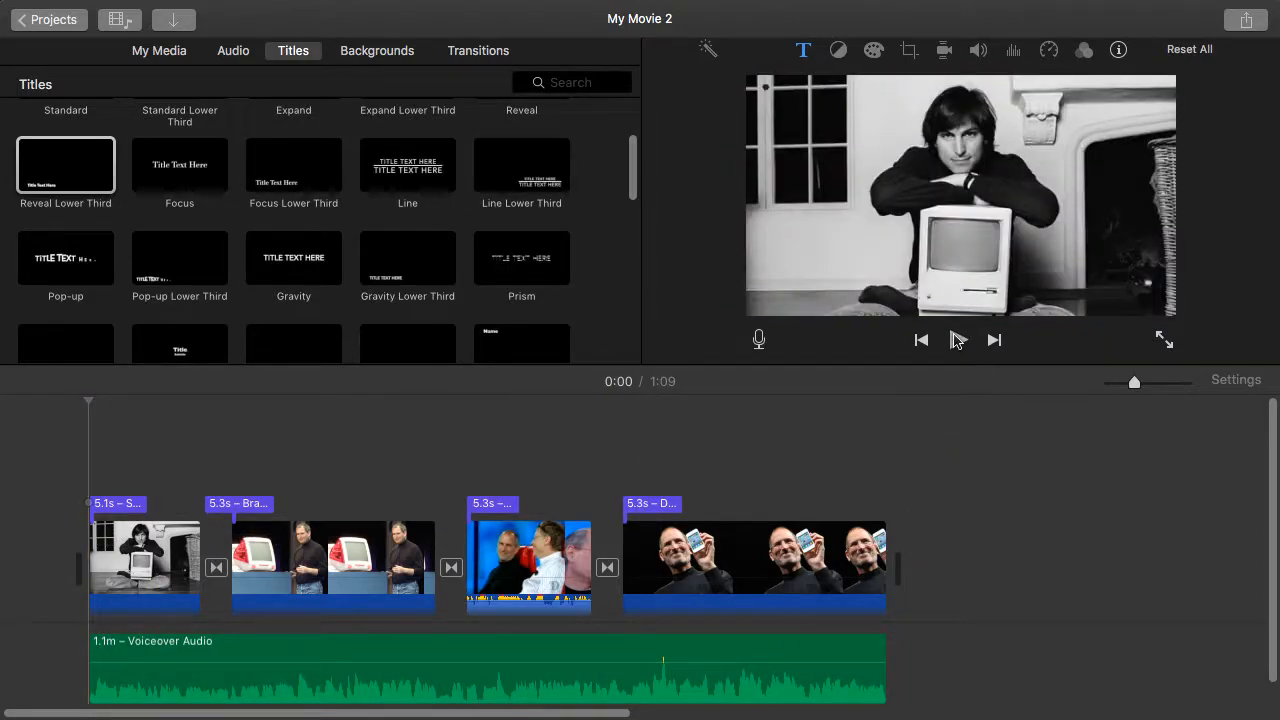
{"action": "left_click", "coordinate": [957, 340]}
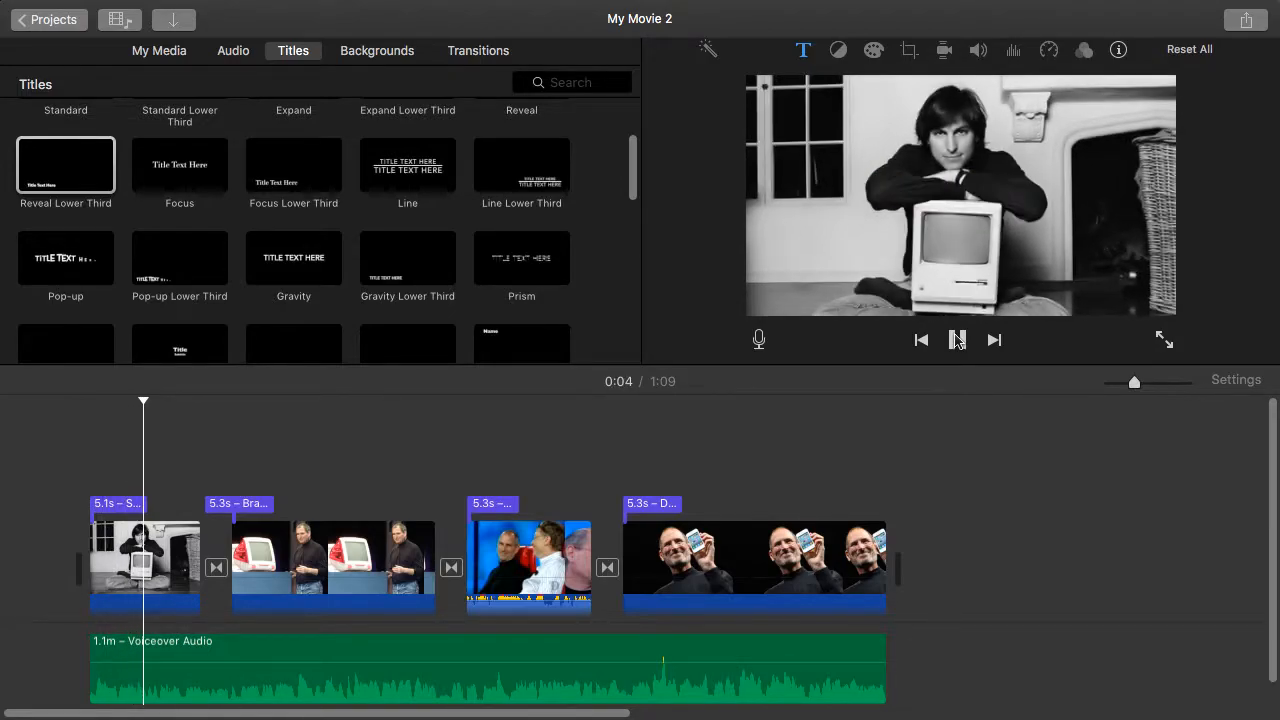
{"action": "left_click", "coordinate": [957, 340]}
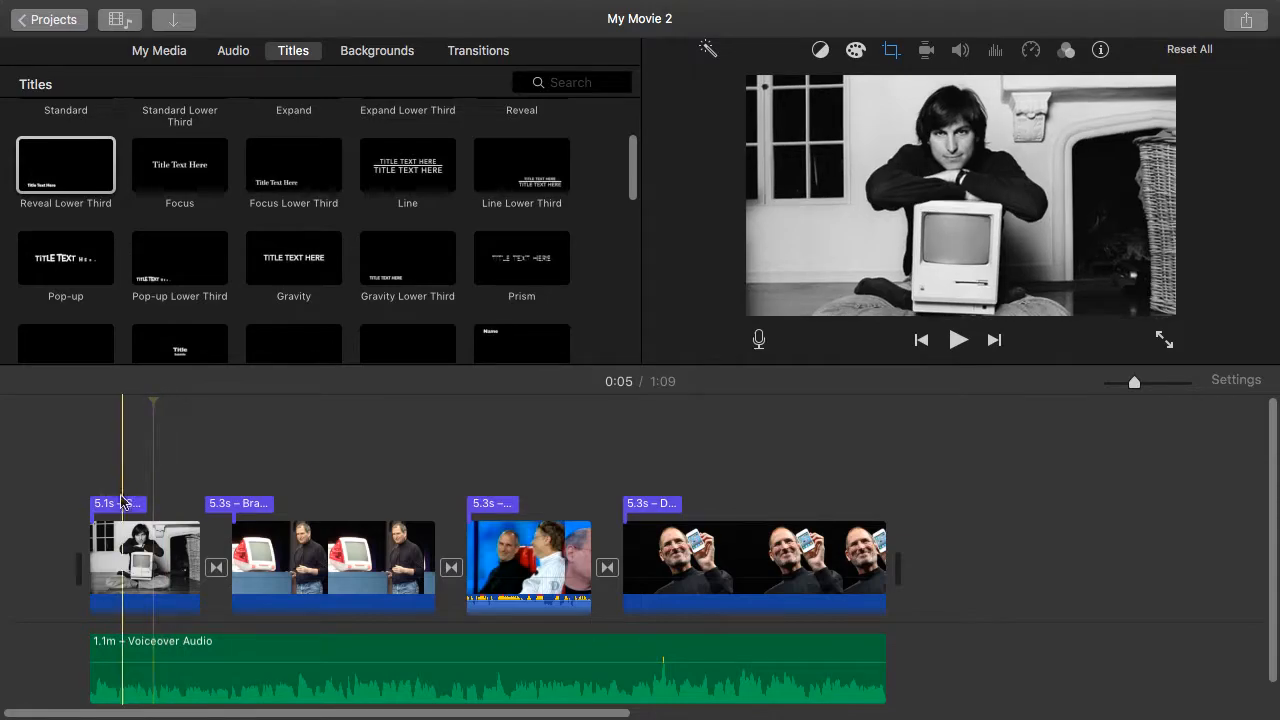
Step: Set the "by Walter Isaacson" line of the opening title to font size 80
{"action": "left_click", "coordinate": [119, 506]}
{"action": "left_click", "coordinate": [976, 228]}
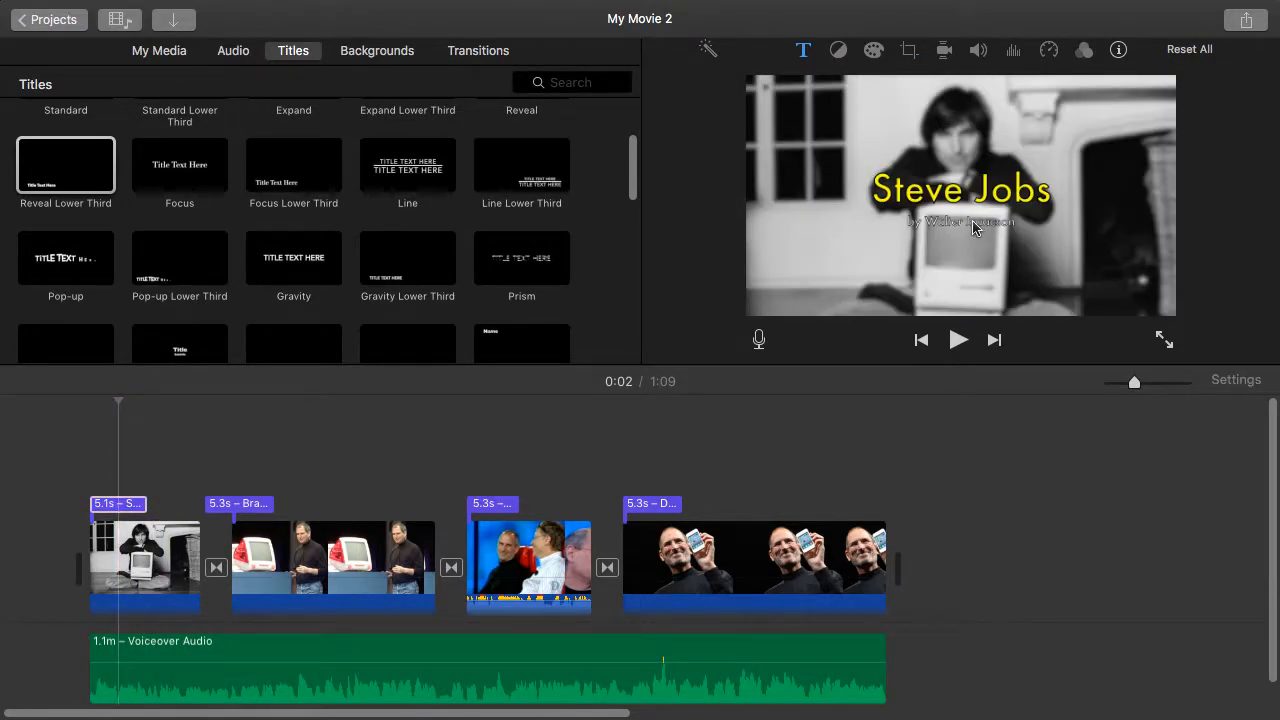
{"action": "left_click", "coordinate": [105, 503]}
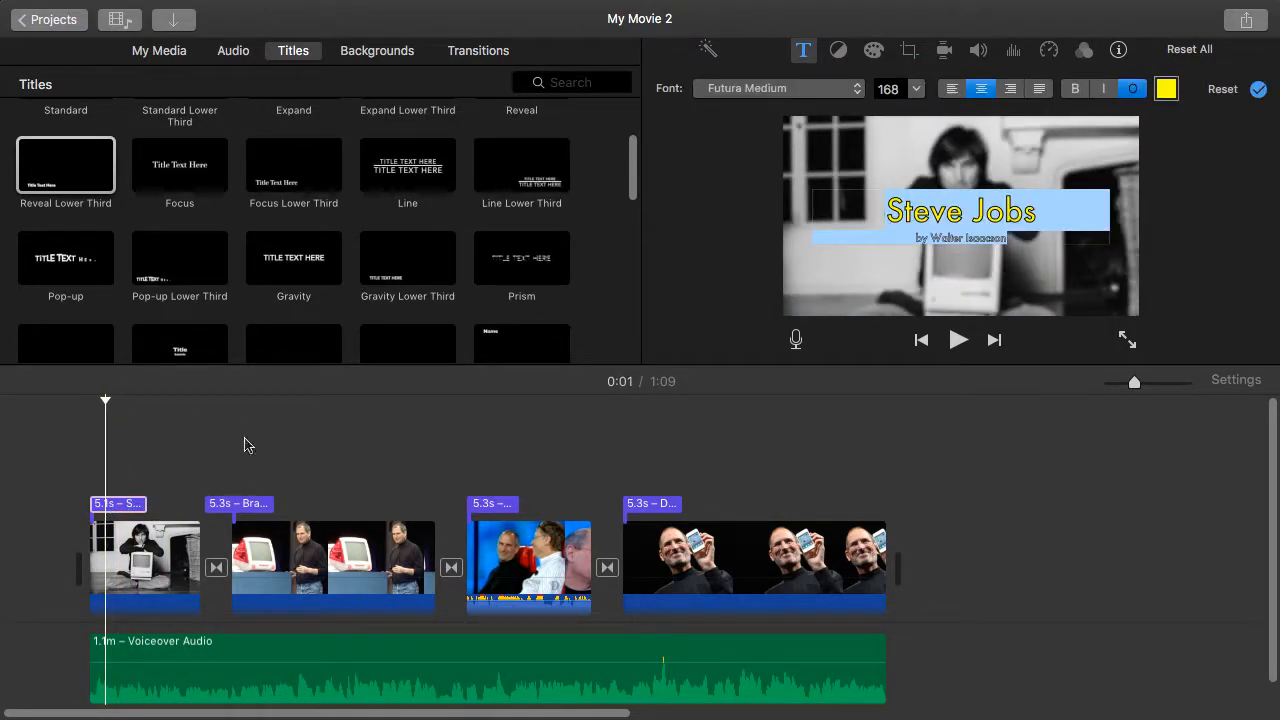
{"action": "left_click_drag", "start_coordinate": [916, 239], "coordinate": [1015, 238]}
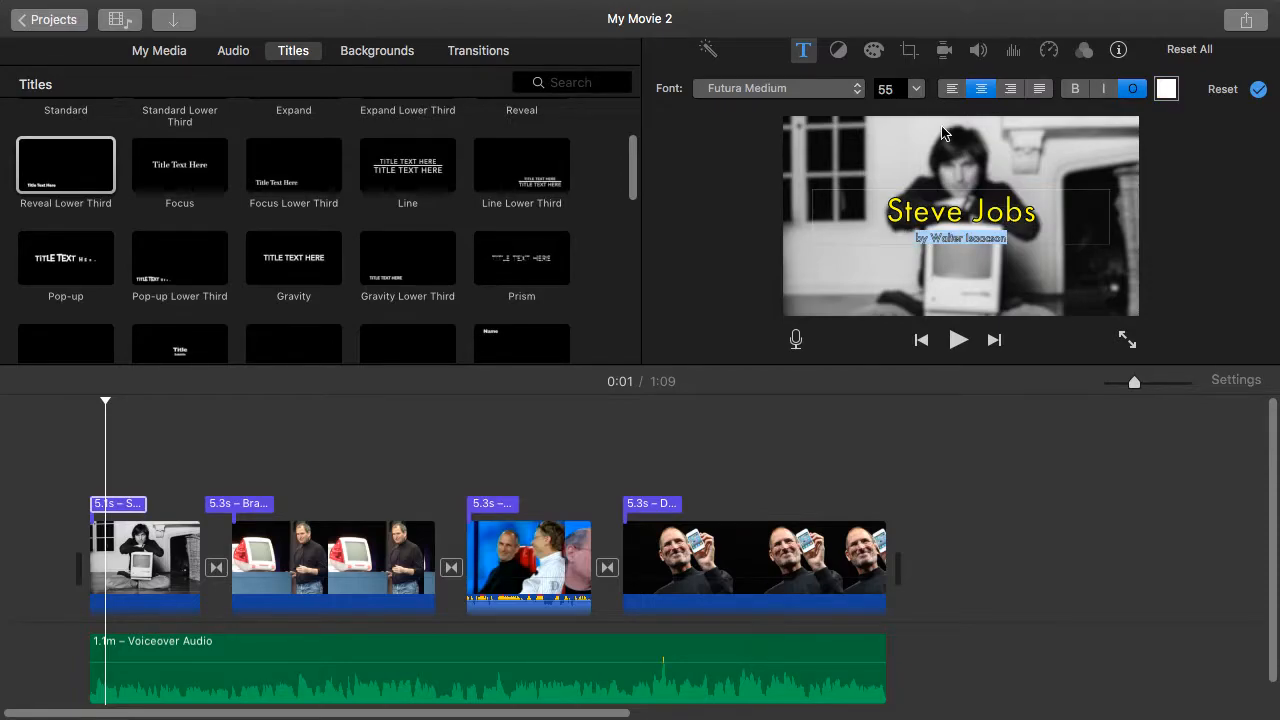
{"action": "left_click", "coordinate": [917, 90]}
{"action": "left_click", "coordinate": [886, 132]}
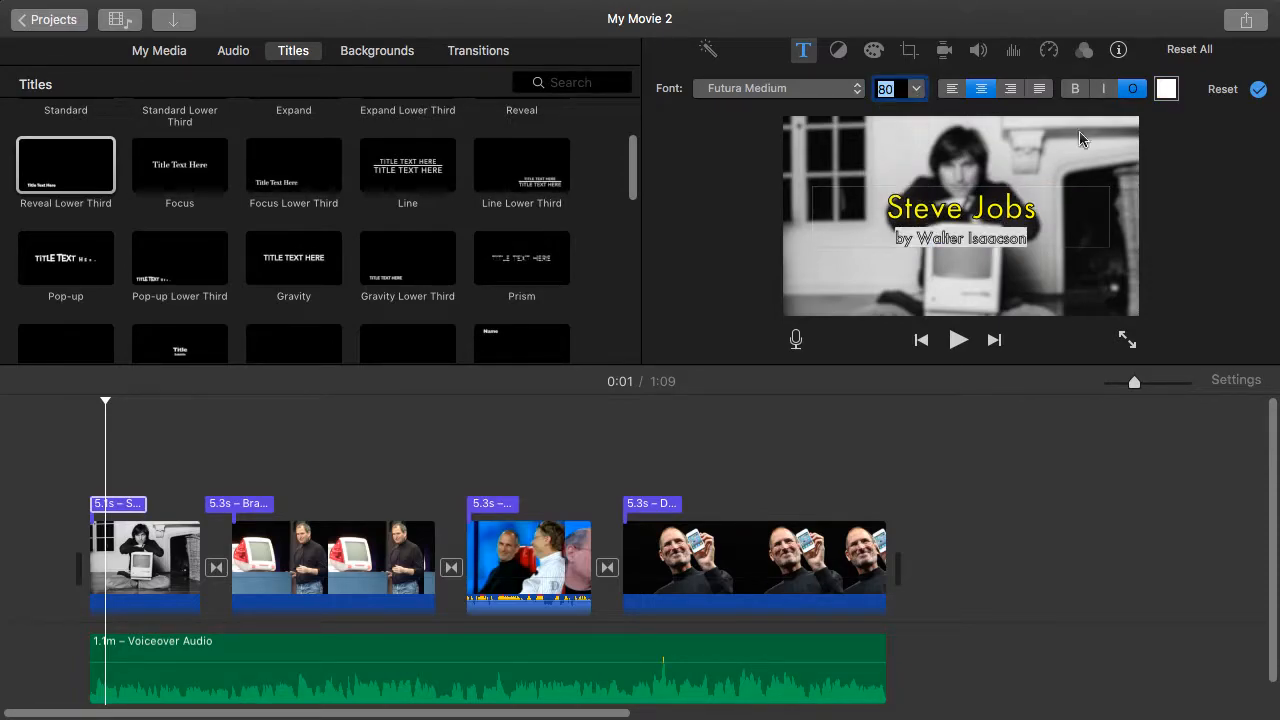
Step: Color the opening title's author line Maraschino red and close the color picker
{"action": "left_click", "coordinate": [1166, 89]}
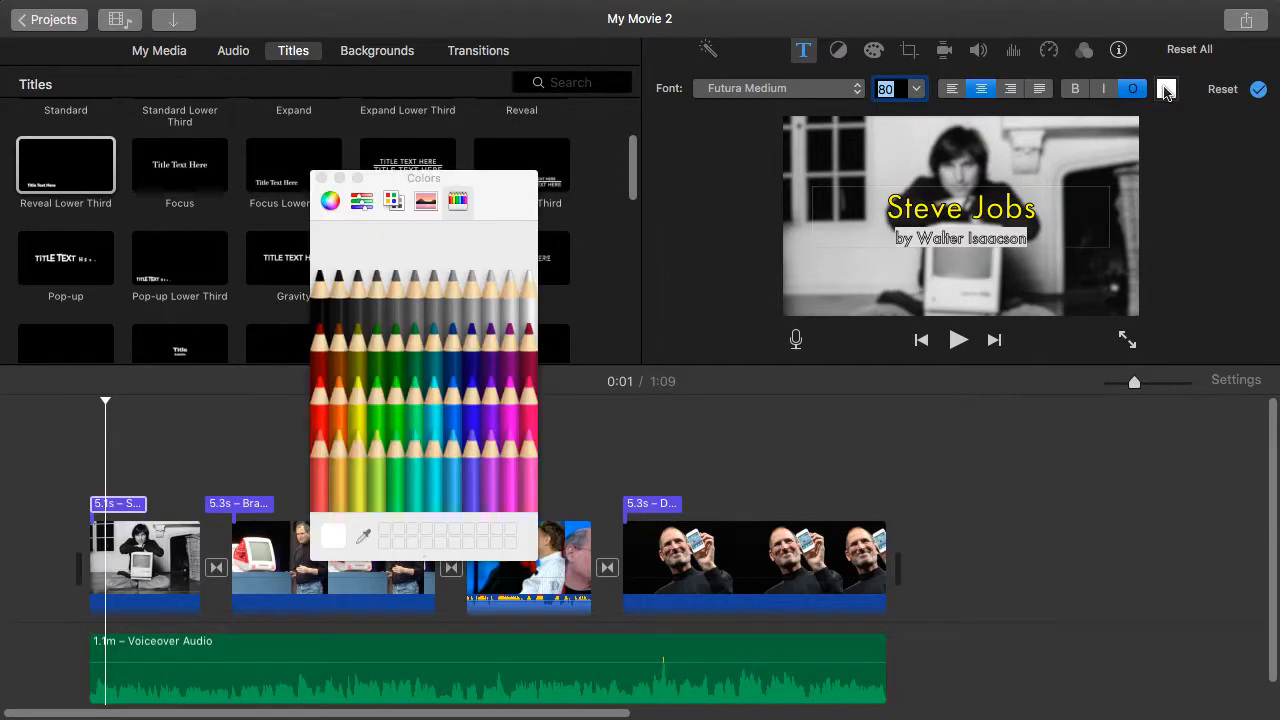
{"action": "left_click", "coordinate": [323, 410]}
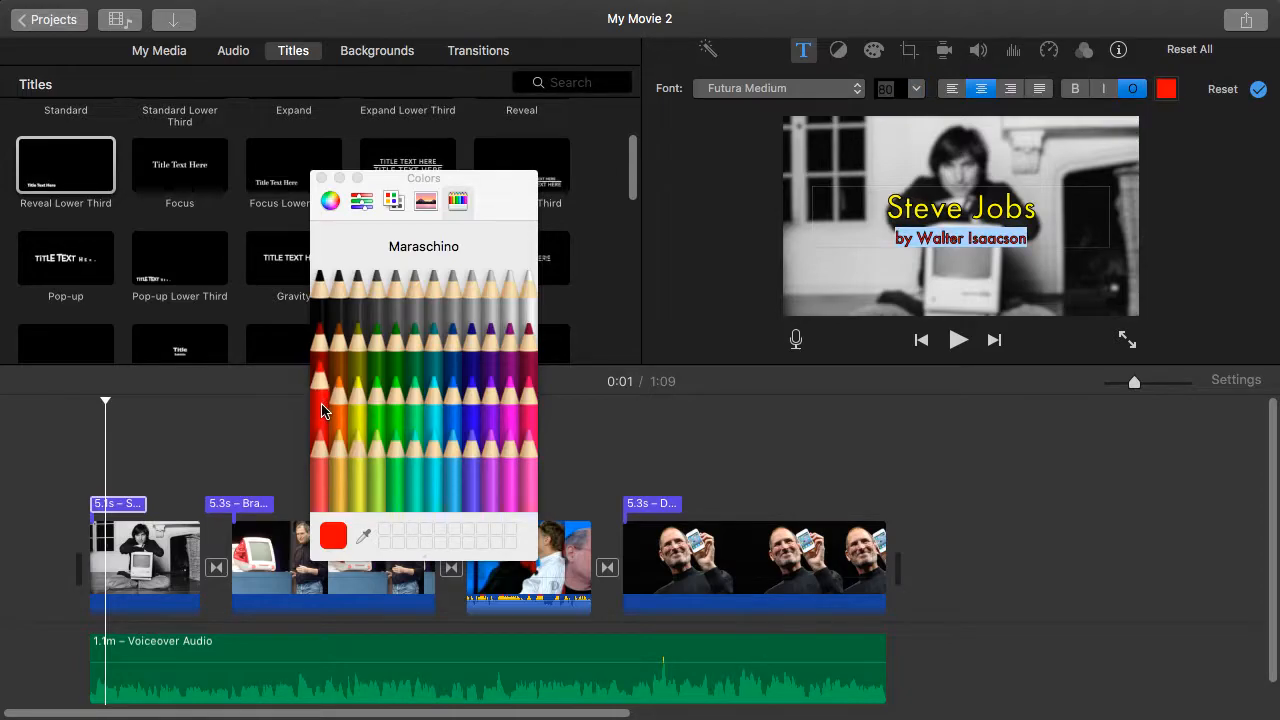
{"action": "left_click", "coordinate": [322, 179]}
{"action": "key", "text": "Return"}
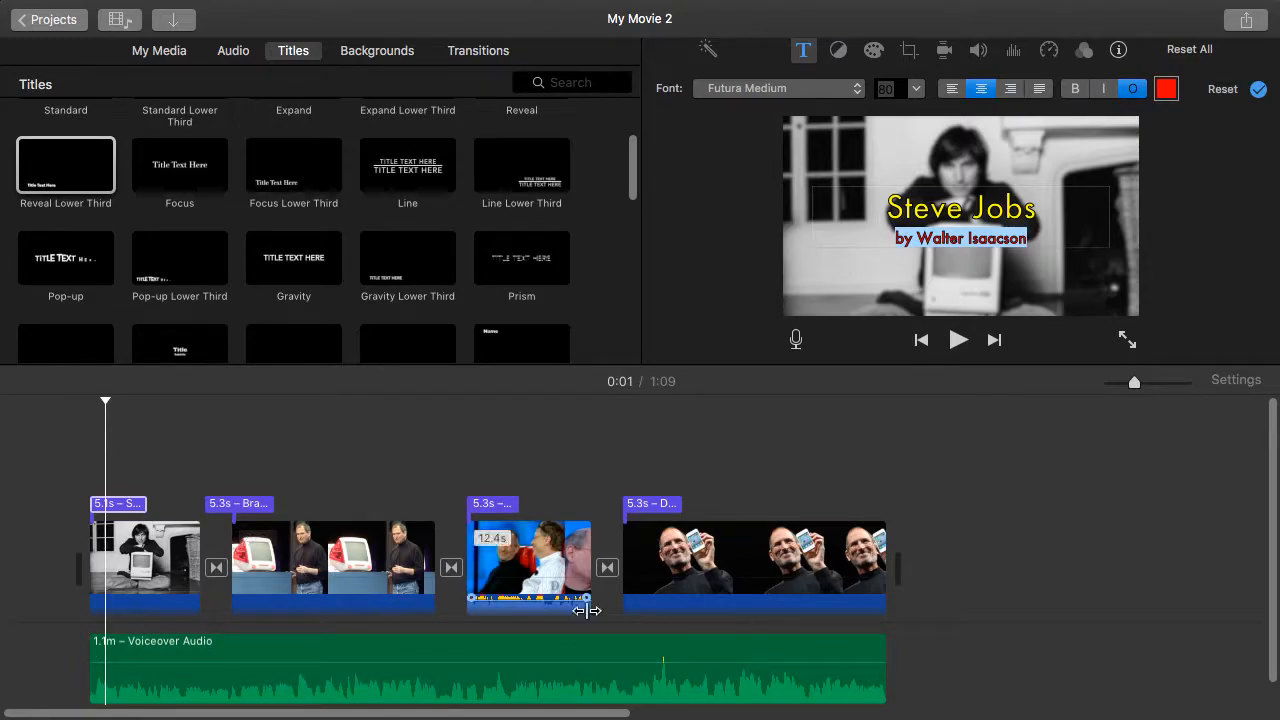
{"action": "key", "text": "Tab"}
Step: Play from the end of the first photo to check the transition and the "Brand Image" caption
{"action": "left_click_drag", "start_coordinate": [108, 412], "coordinate": [183, 422]}
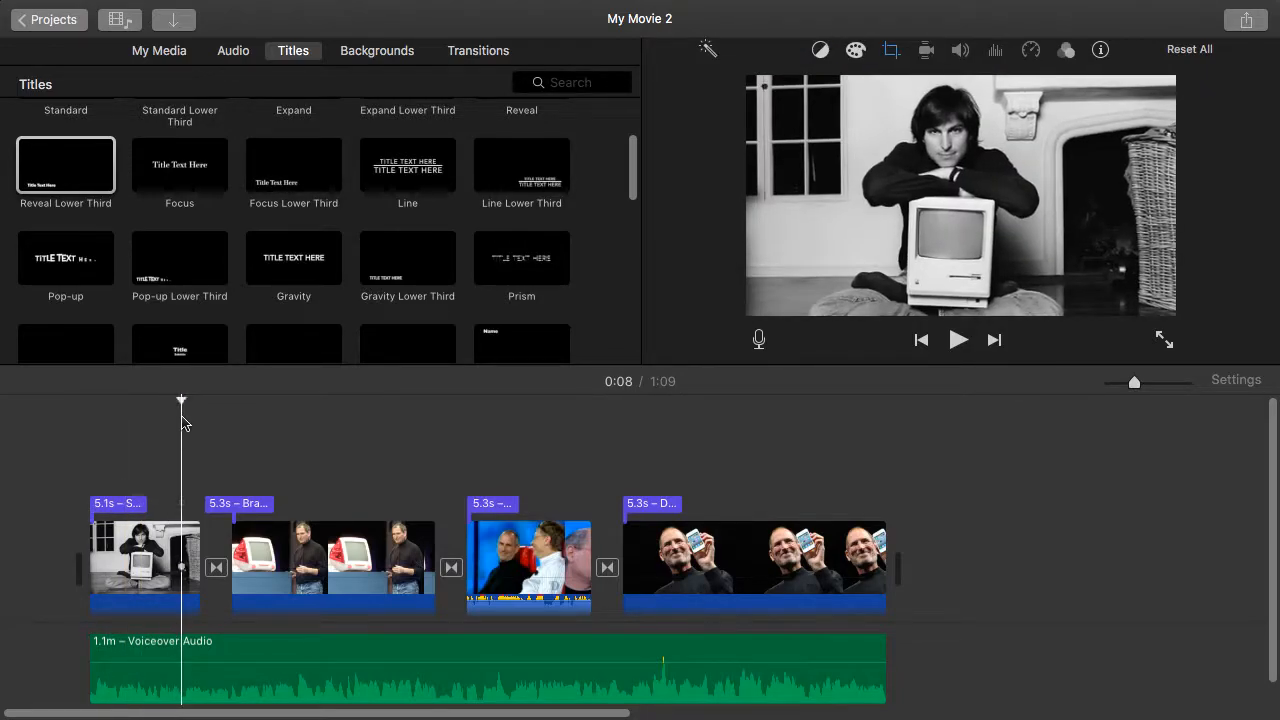
{"action": "left_click", "coordinate": [958, 343]}
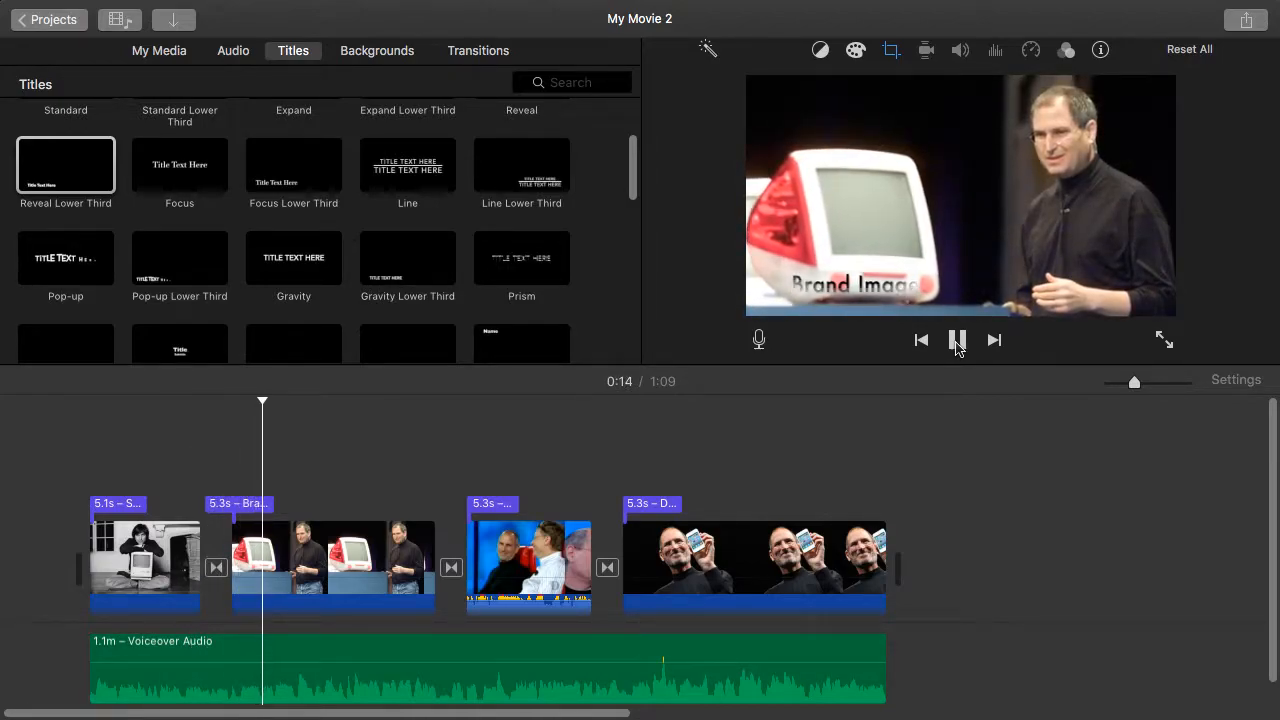
{"action": "left_click", "coordinate": [960, 343]}
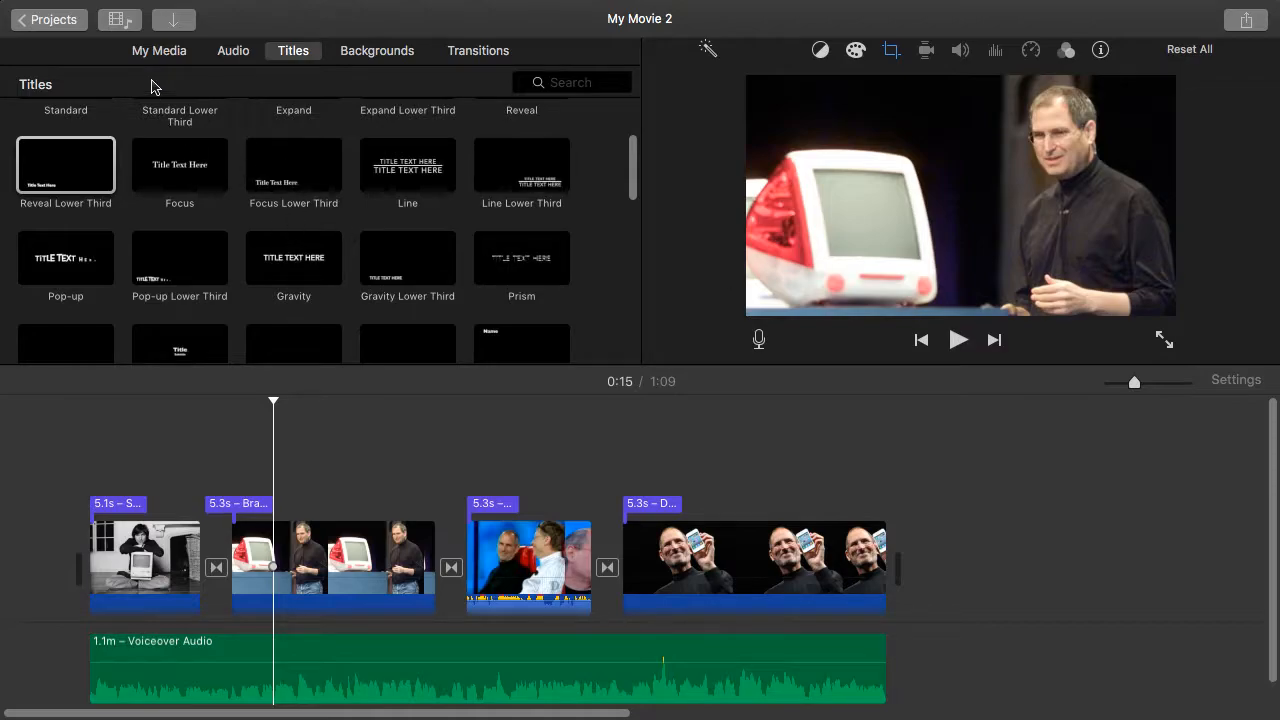
Step: Return to the projects overview and name the project "Steve Jobs Doc"
{"action": "left_click", "coordinate": [70, 24]}
{"action": "type", "text": "St"}
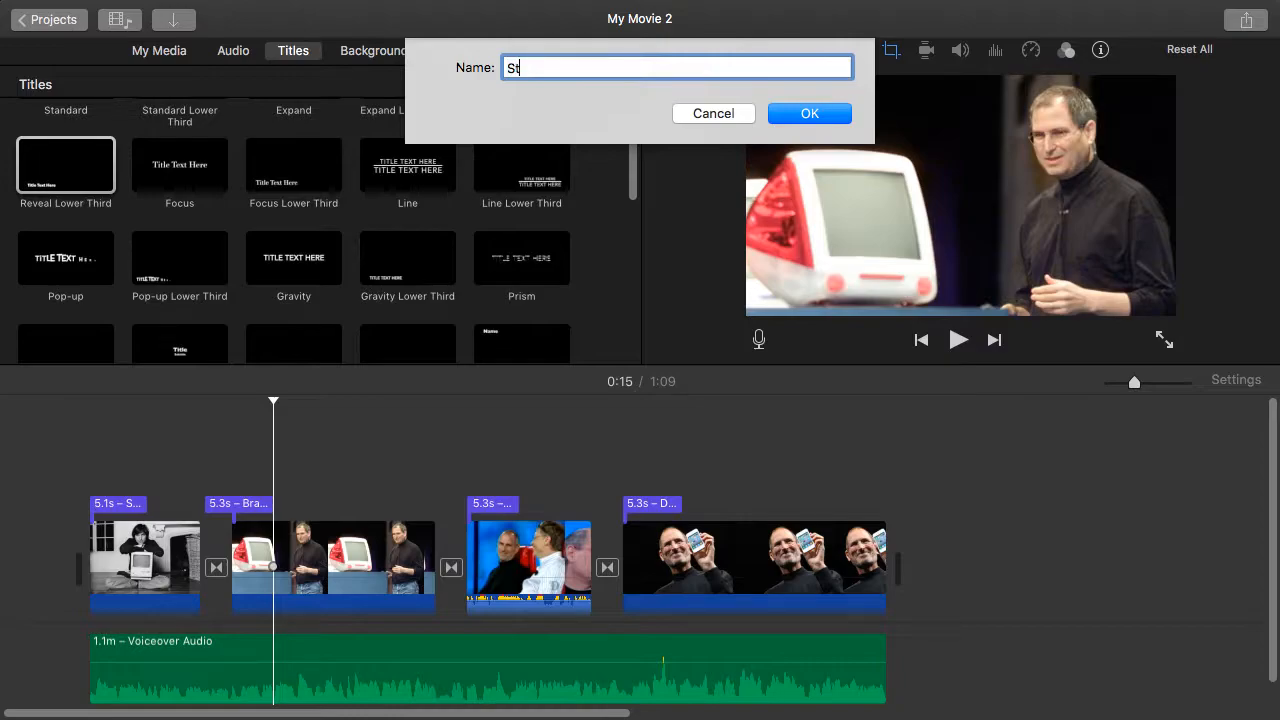
{"action": "type", "text": "eve Jobs Doc"}
{"action": "left_click", "coordinate": [774, 117]}
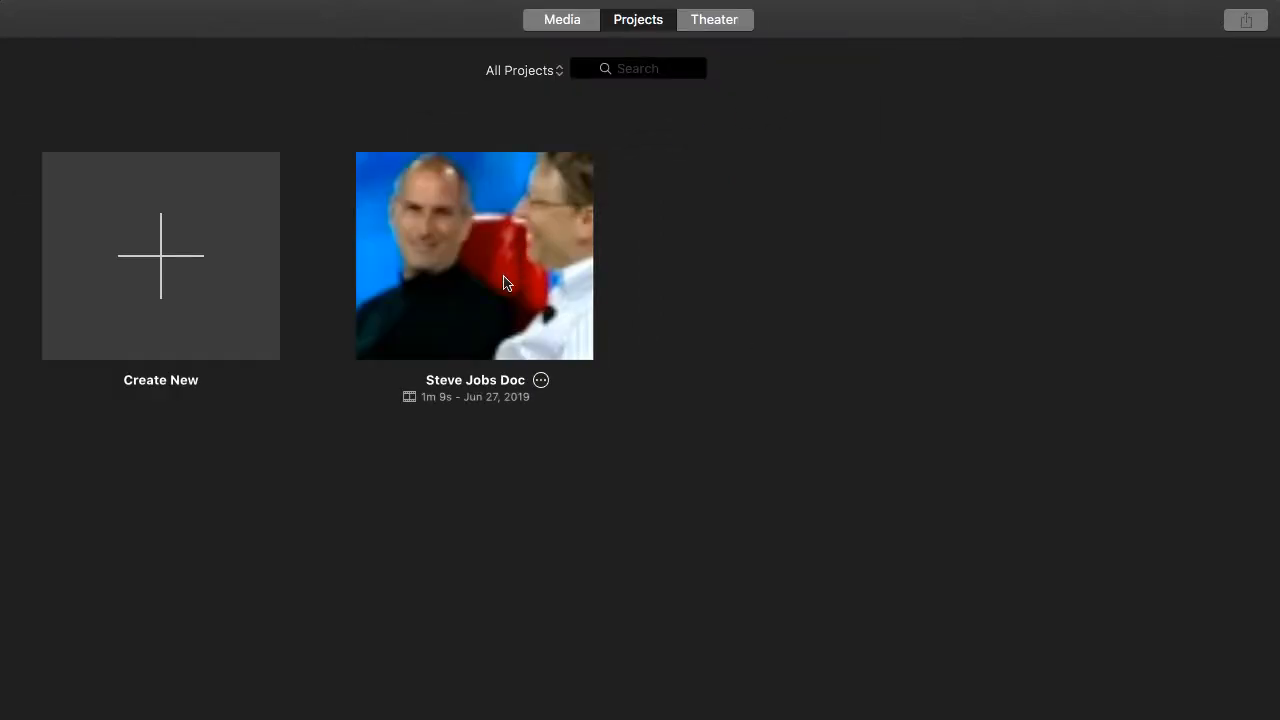
Step: Export the Steve Jobs Doc project to a file as Video and Audio, 720p, High quality, Faster compression, and check the export activity
{"action": "left_click", "coordinate": [541, 380]}
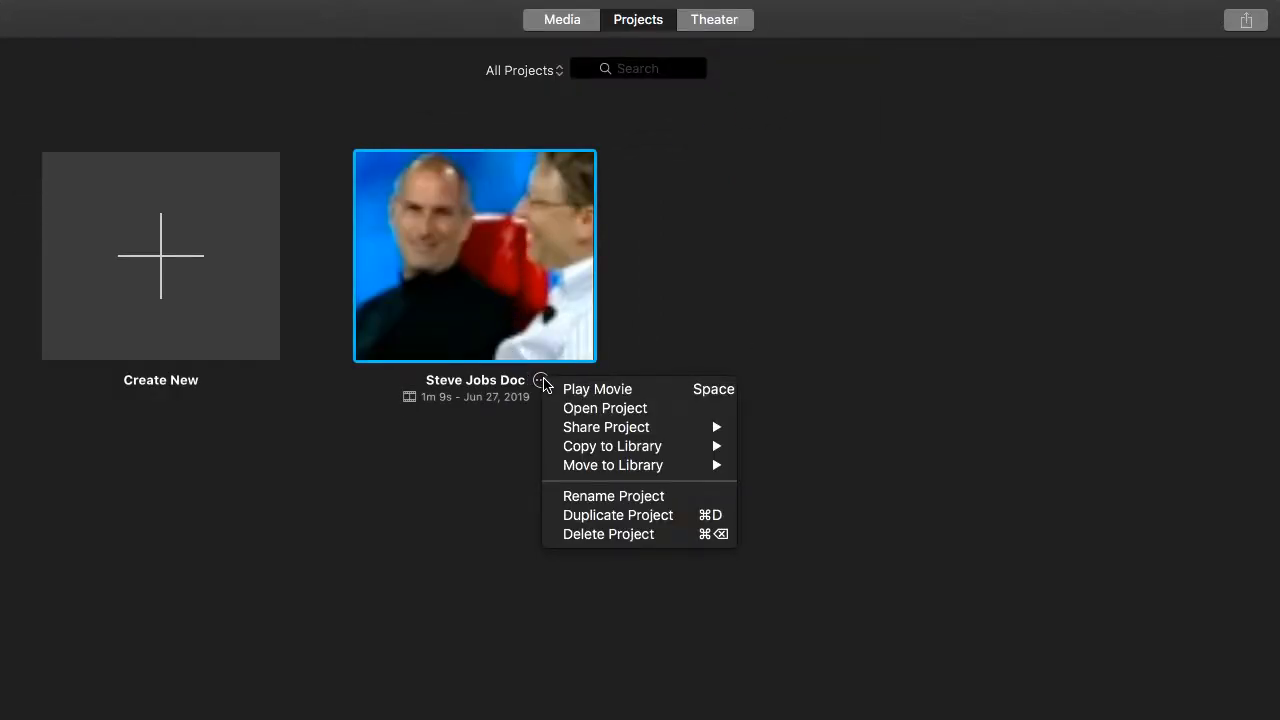
{"action": "mouse_move", "coordinate": [596, 430]}
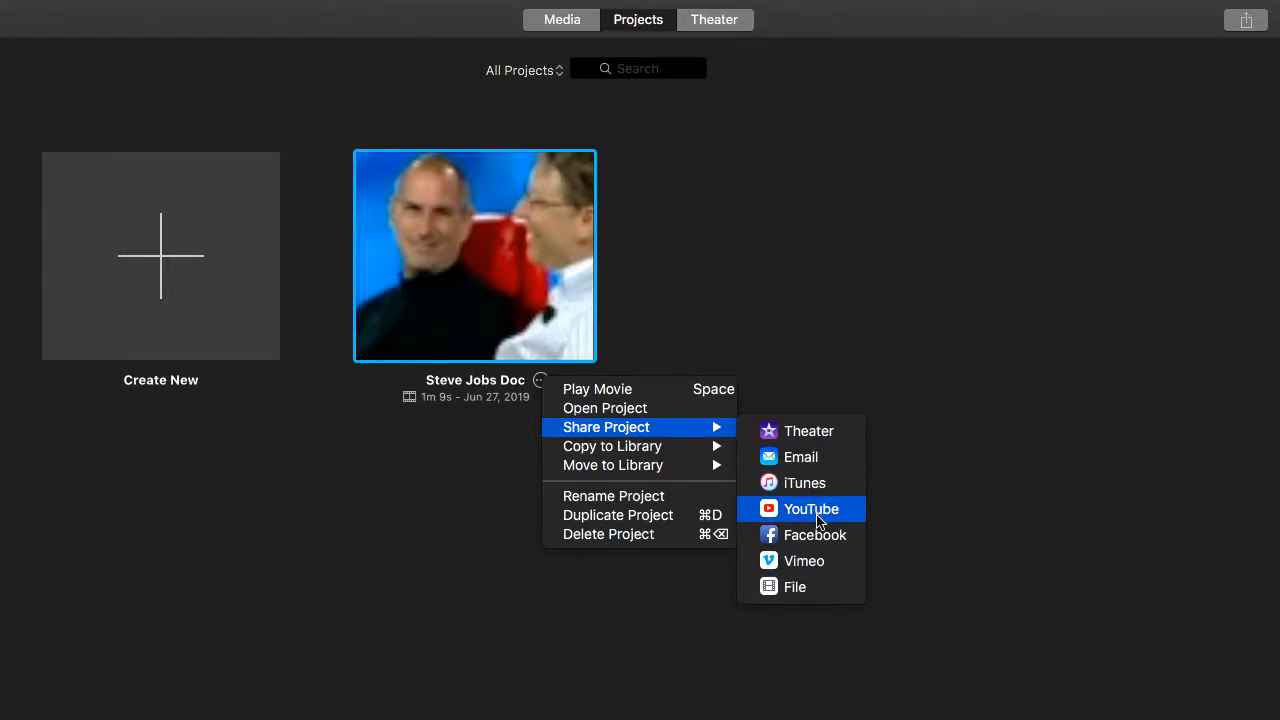
{"action": "left_click", "coordinate": [805, 598]}
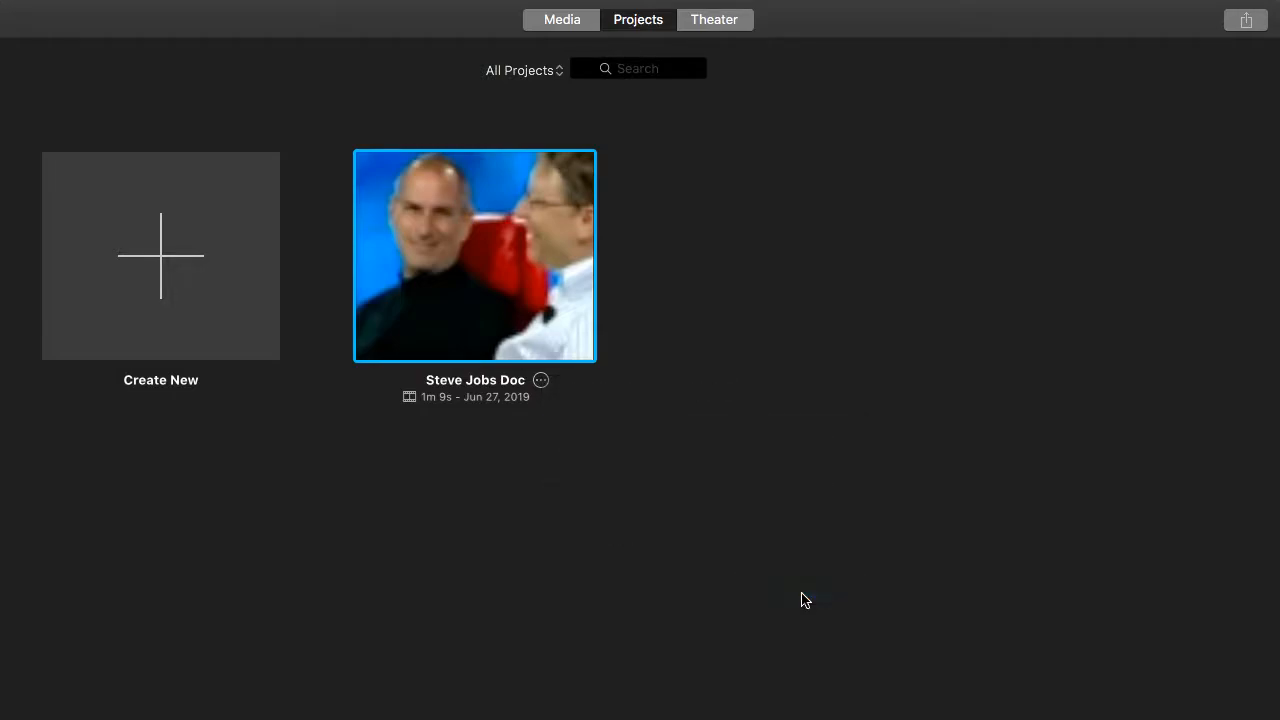
{"action": "left_click", "coordinate": [955, 373]}
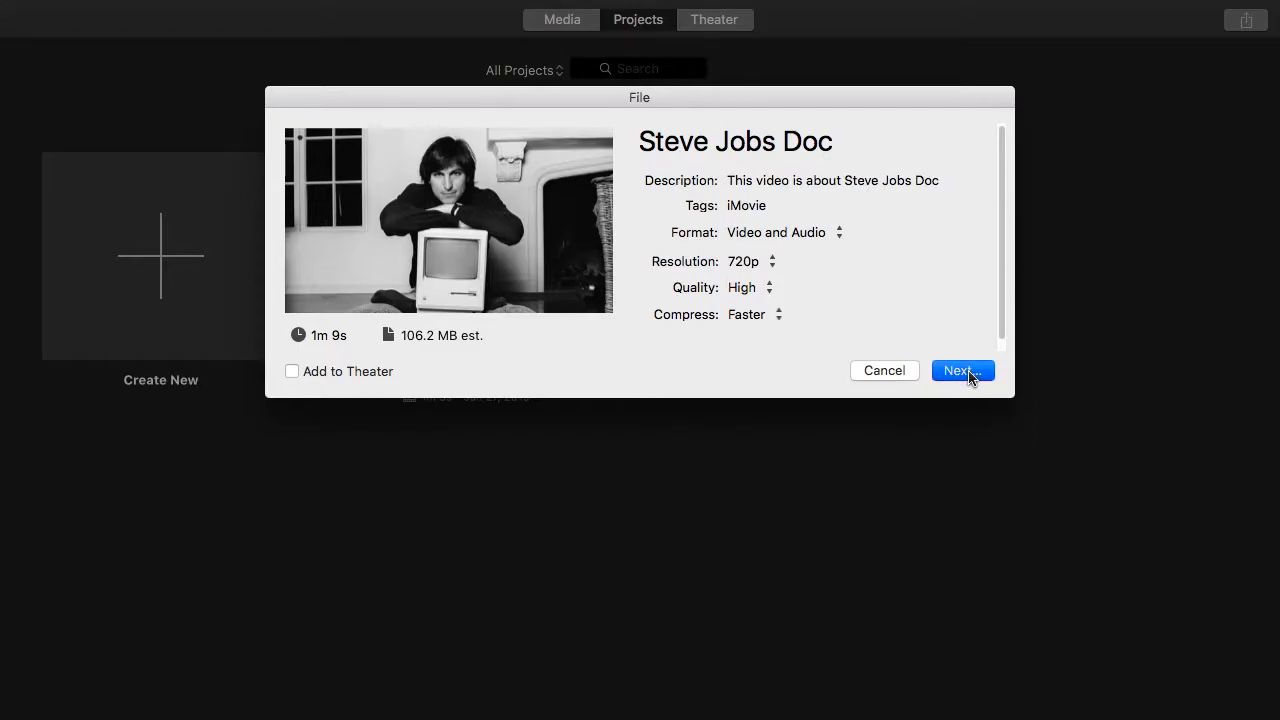
{"action": "left_click", "coordinate": [941, 594]}
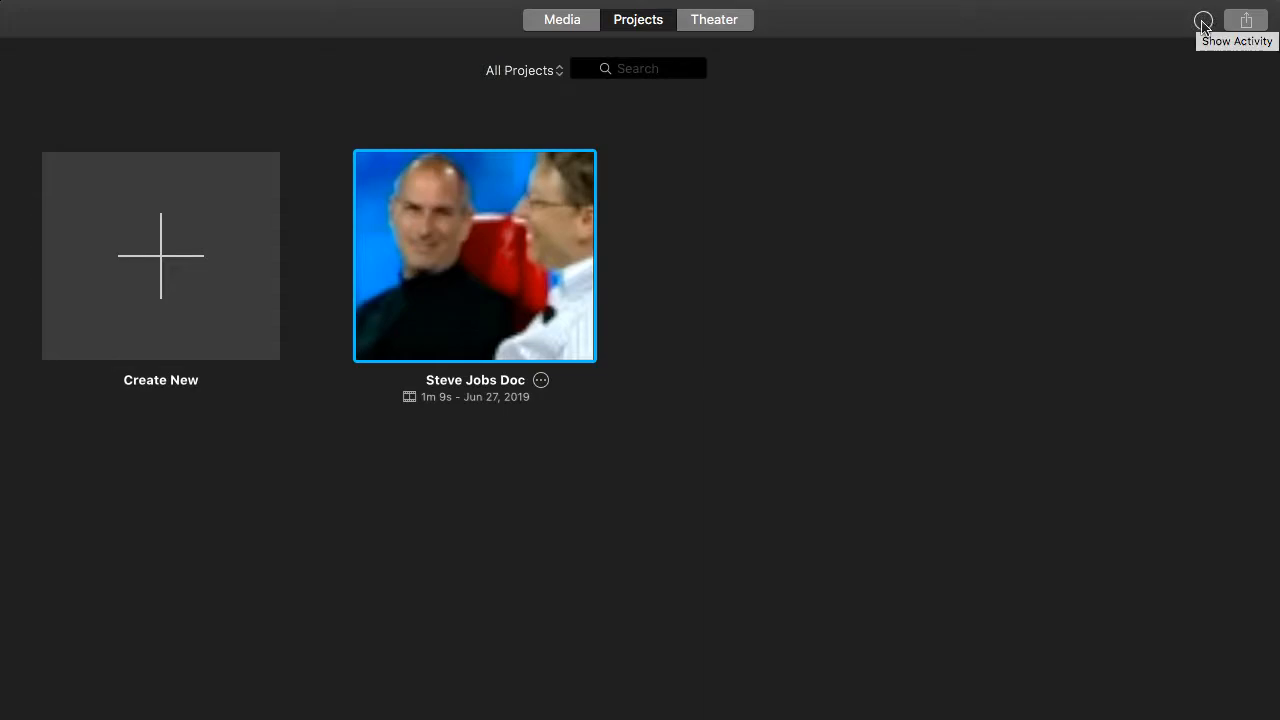
{"action": "left_click", "coordinate": [1203, 22]}
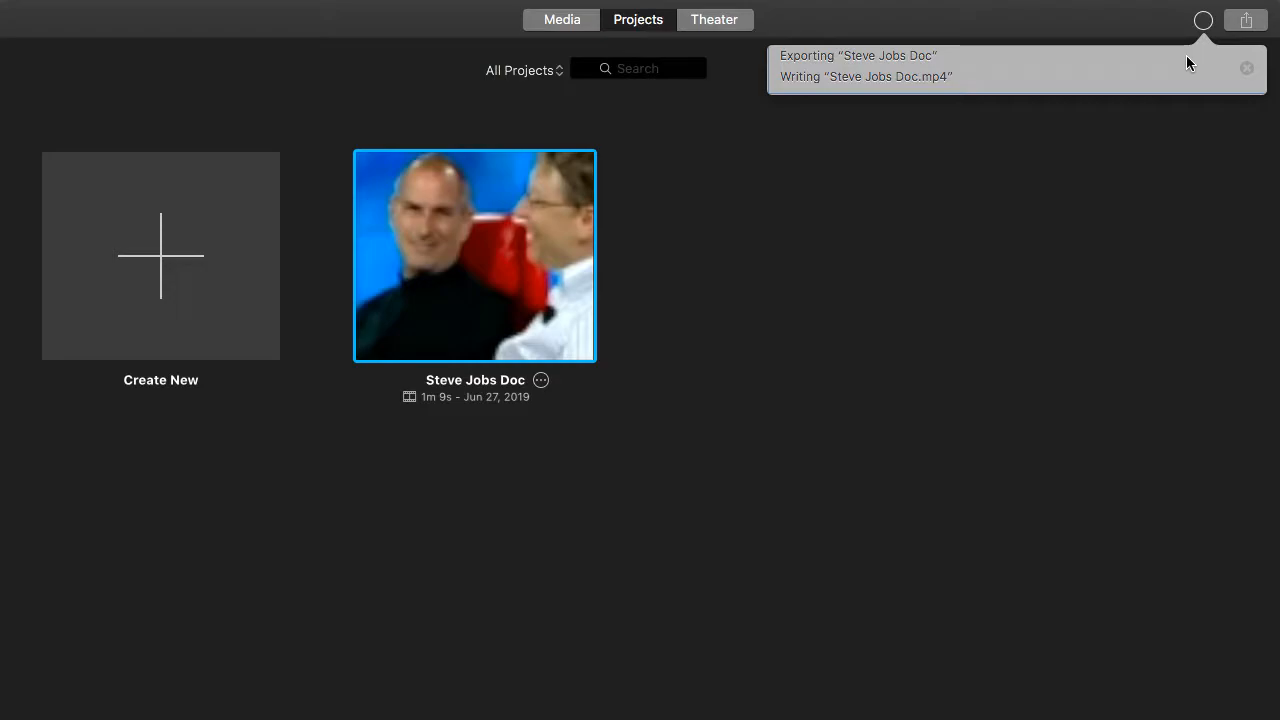
{"action": "left_click", "coordinate": [1121, 173]}
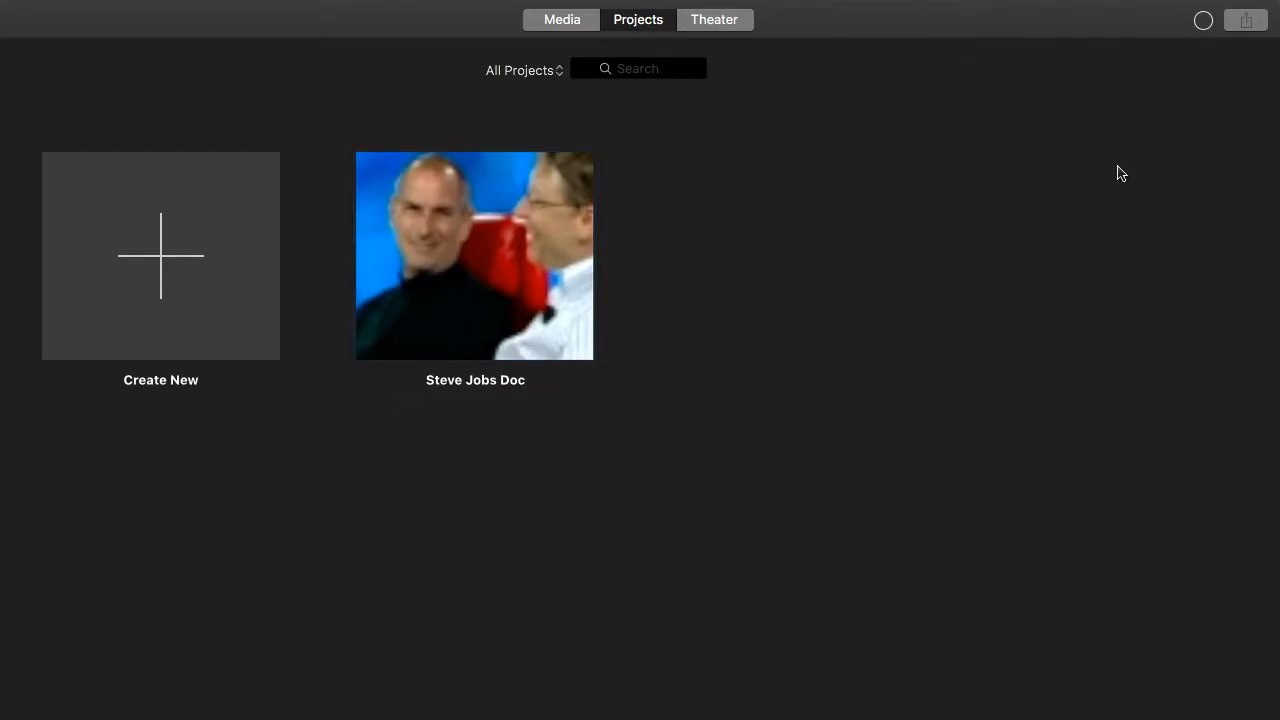